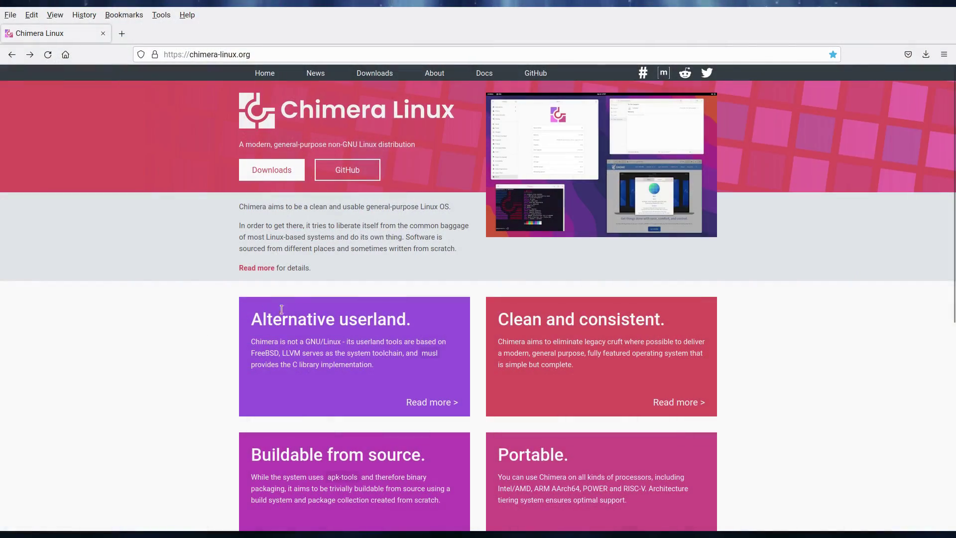
- Open the 'Read more' explanation on the Alternative userland card at chimera-linux.org
click(424, 403)
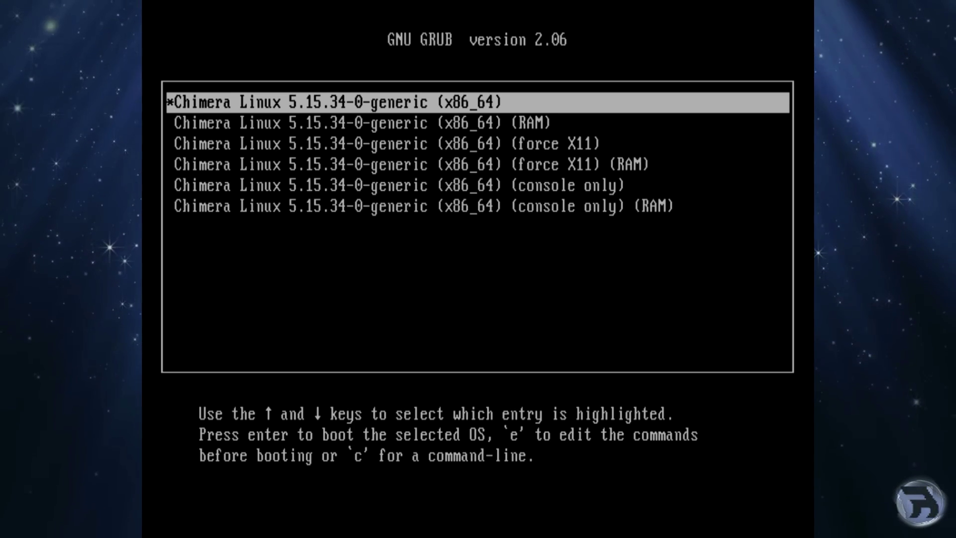
- Browse the GRUB entries (RAM, force X11, console only variants), then boot Chimera Linux
key(Down)
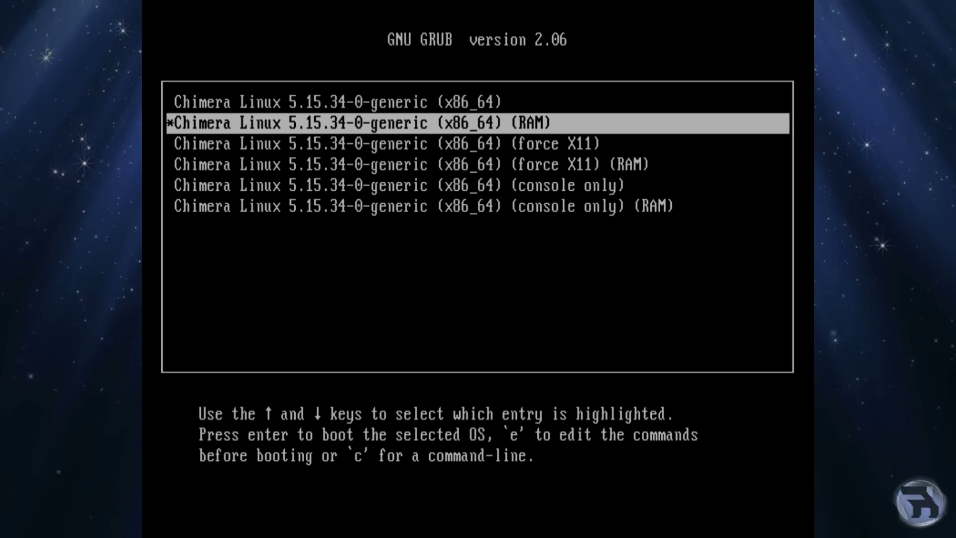
key(Down)
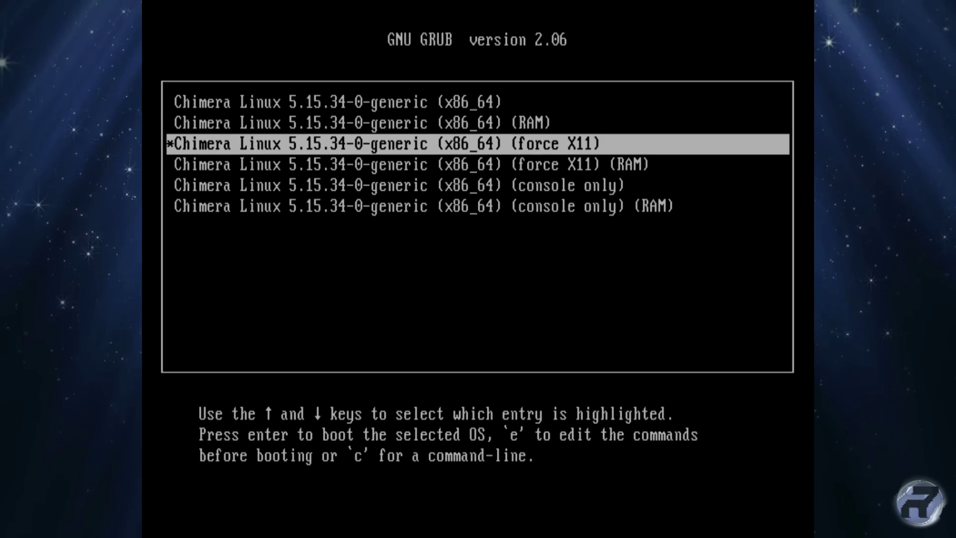
key(Down)
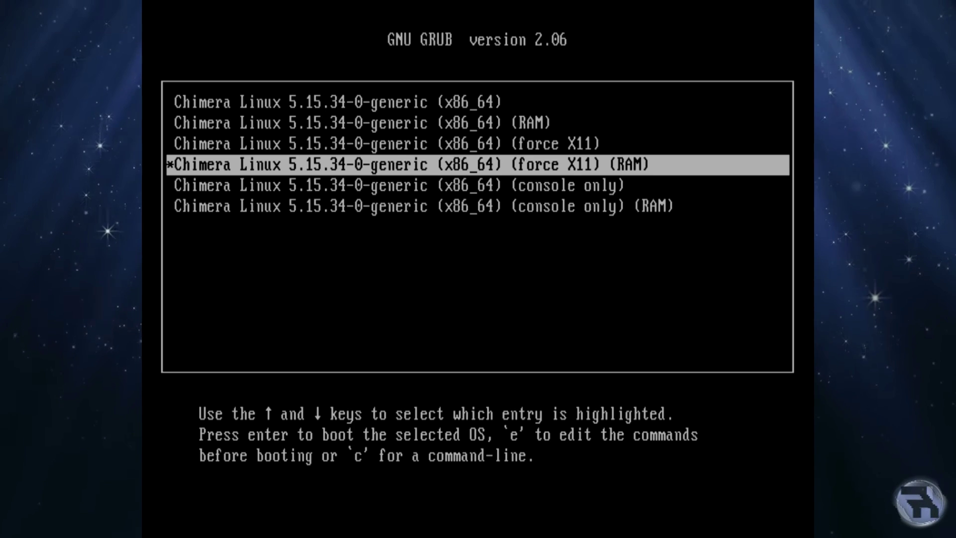
key(Down)
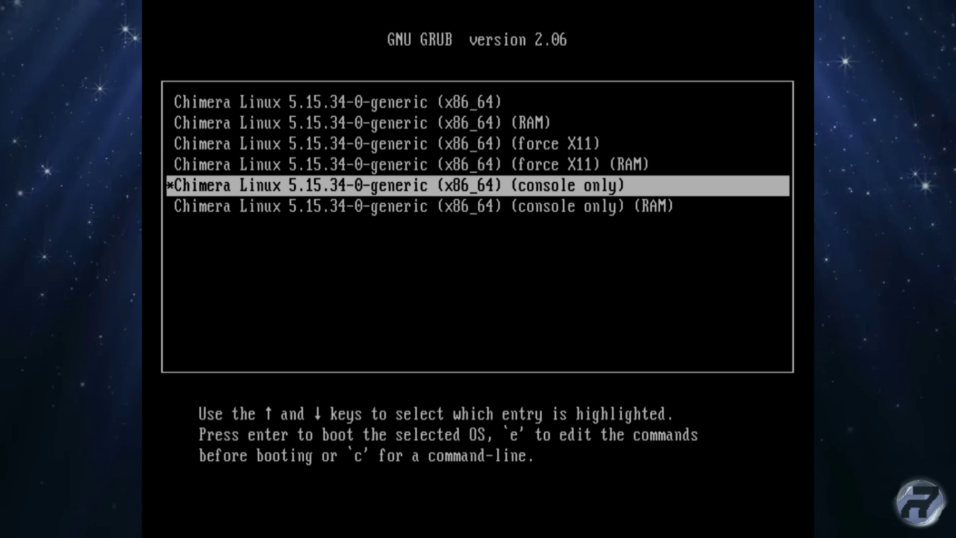
key(Down)
key(Up)
key(Up)
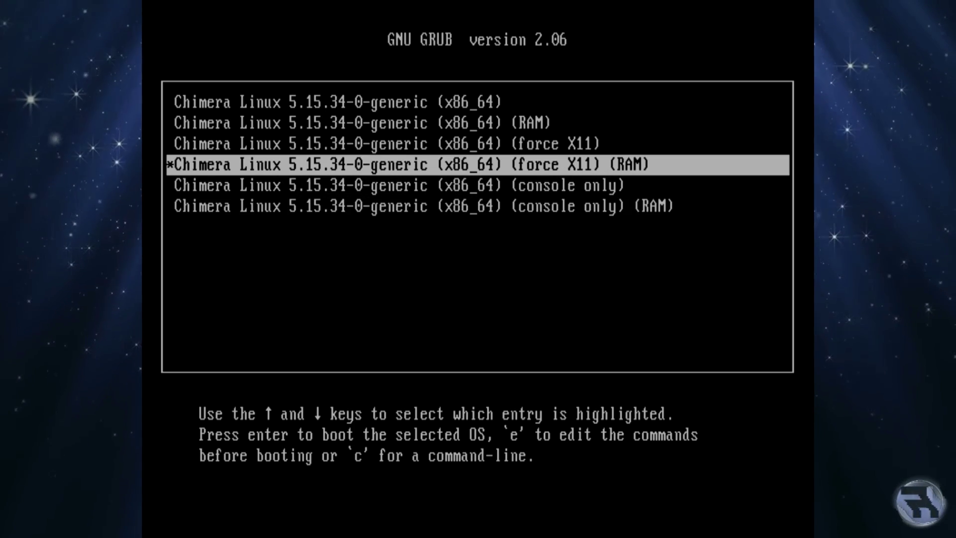
key(Up)
key(Up)
key(Up)
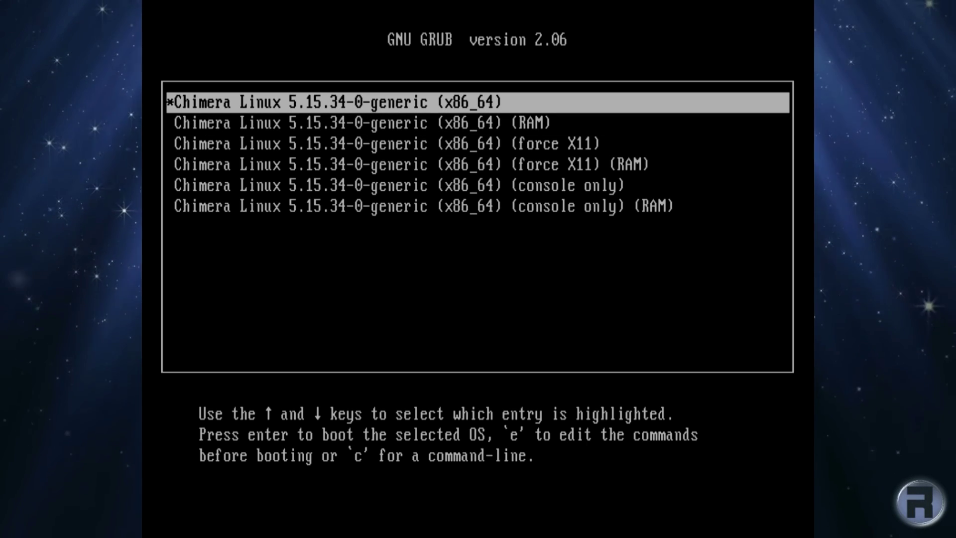
key(Return)
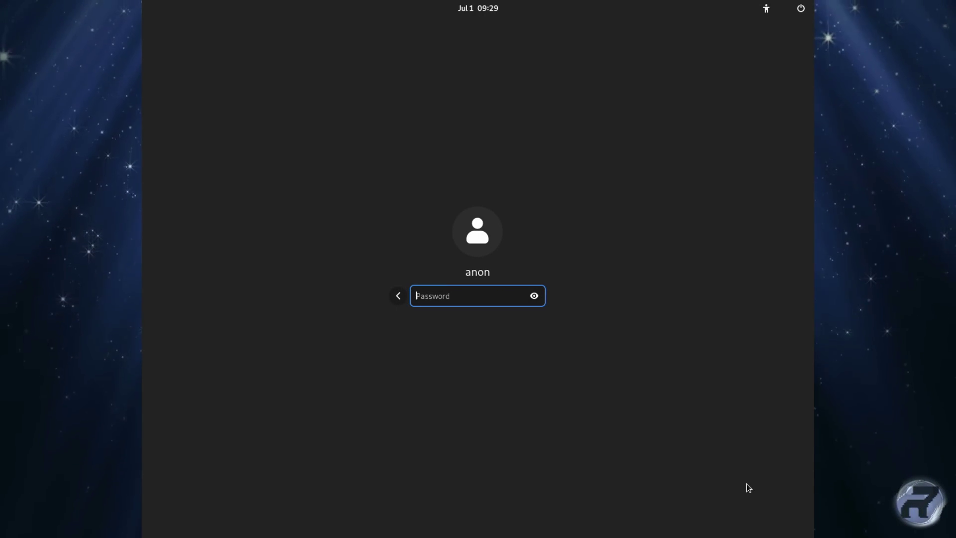
- Enter the live user's password at the login screen to sign in
text(******)
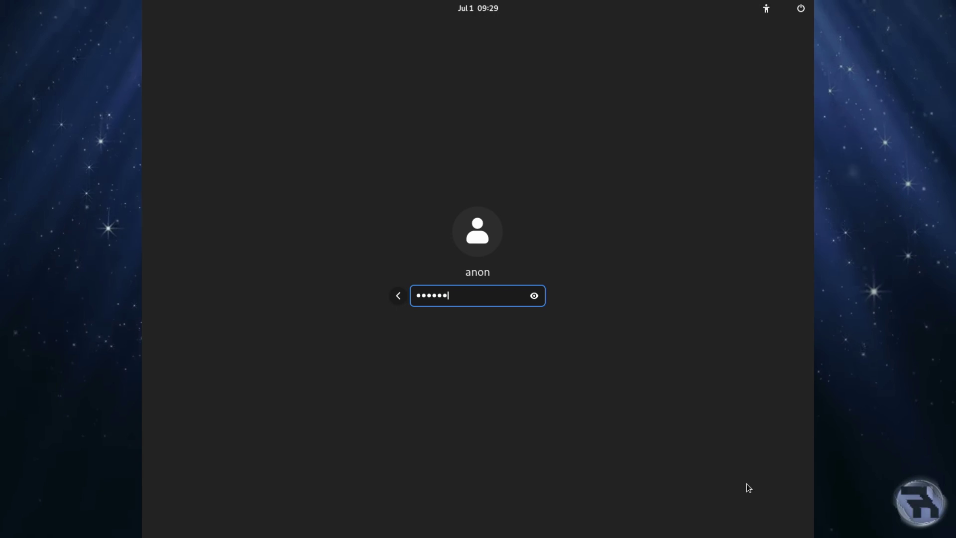
text(**)
key(Return)
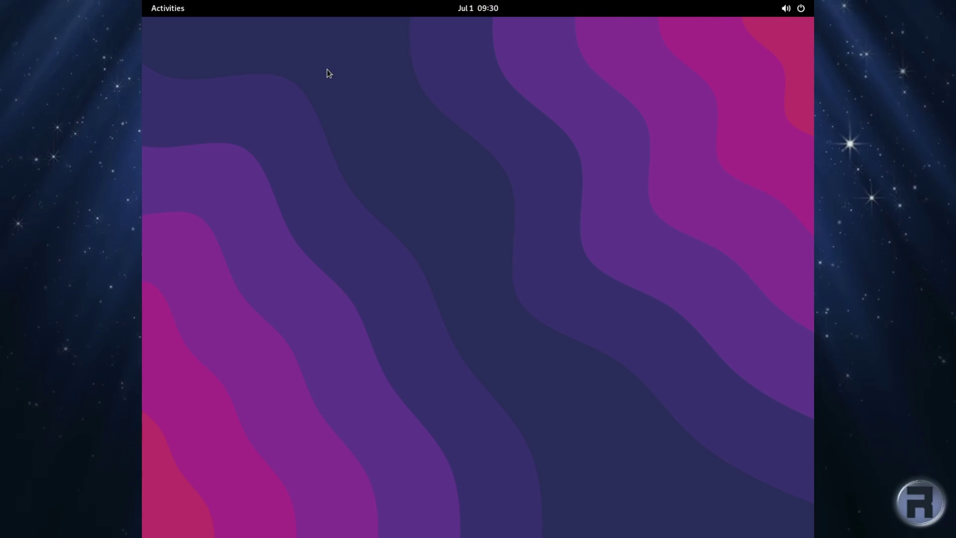
- Look over the Activities overview, the full app list and the calendar panel
click(187, 10)
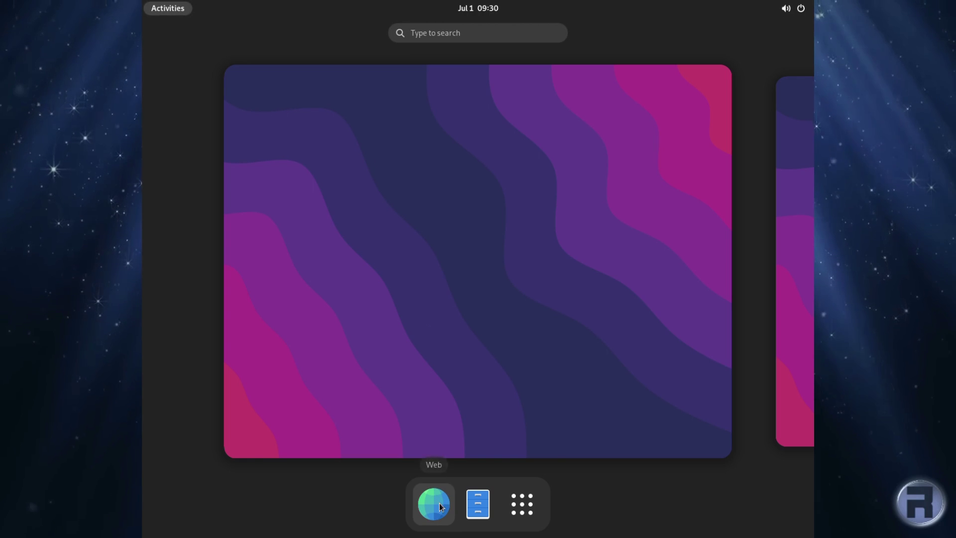
click(530, 510)
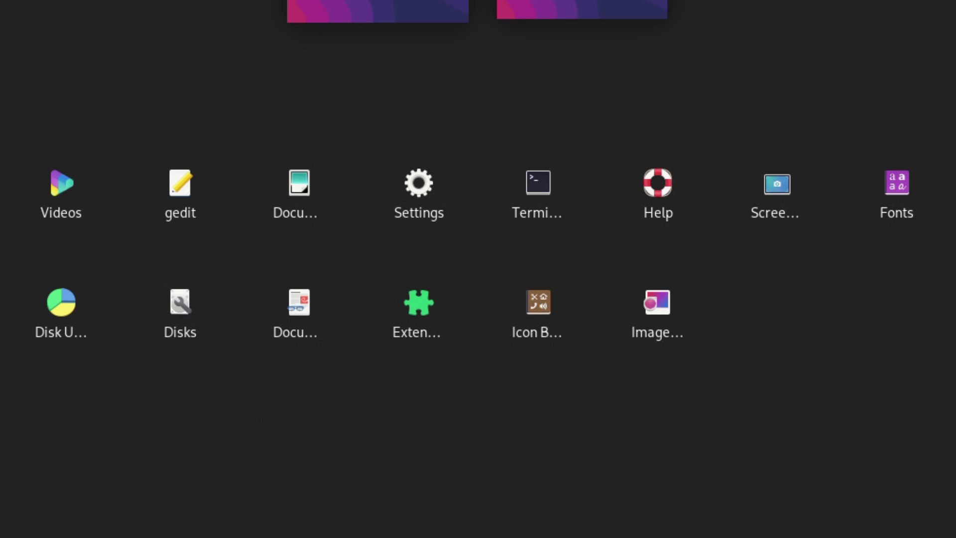
key(super)
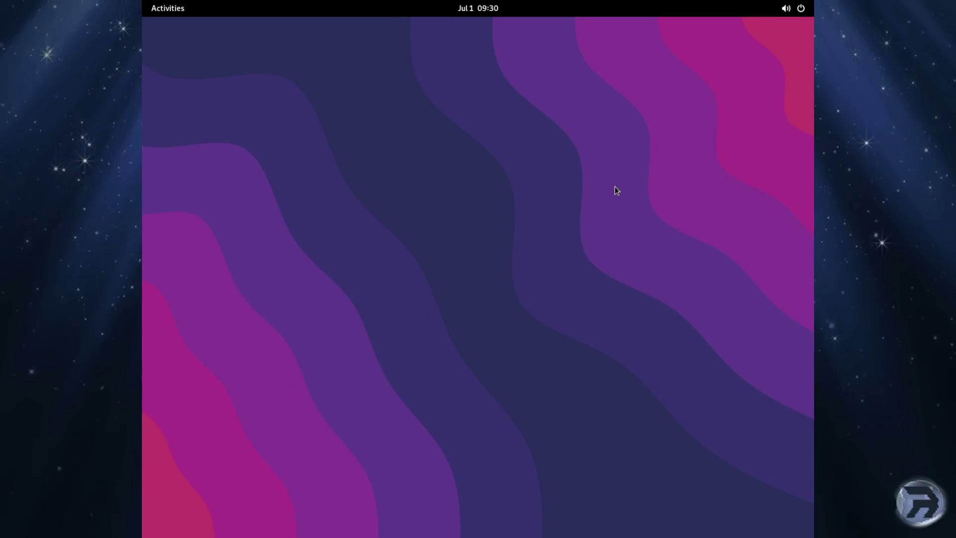
click(476, 7)
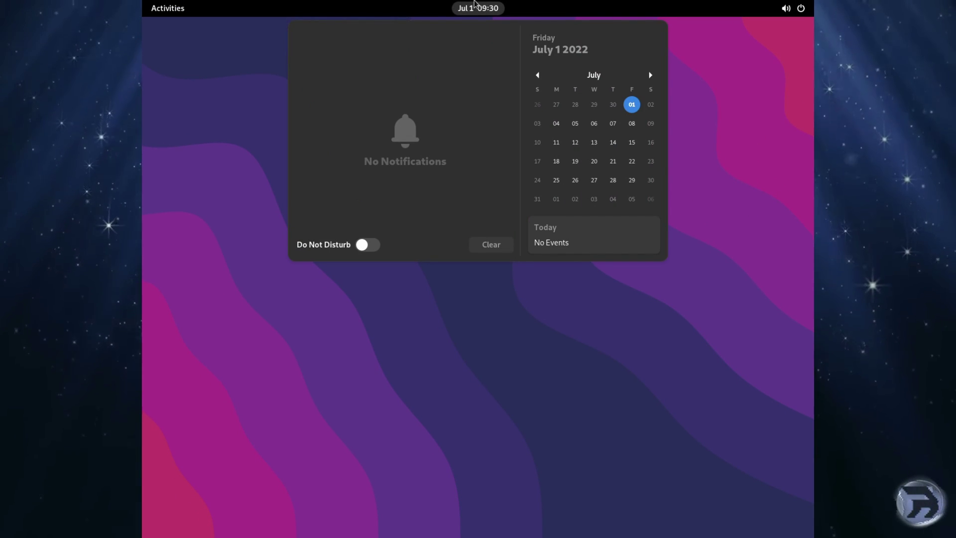
click(475, 6)
- Start the Settings app from the top-right system menu
click(790, 10)
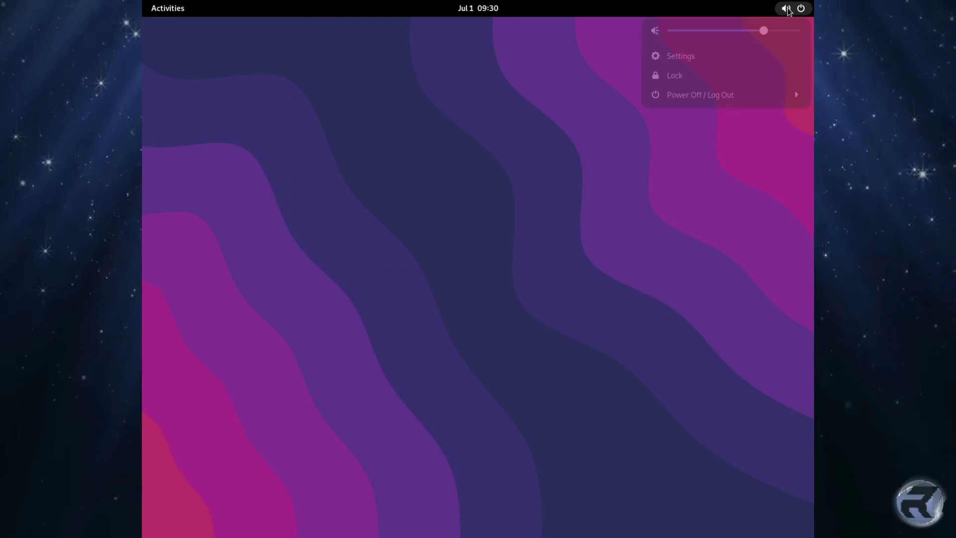
click(788, 10)
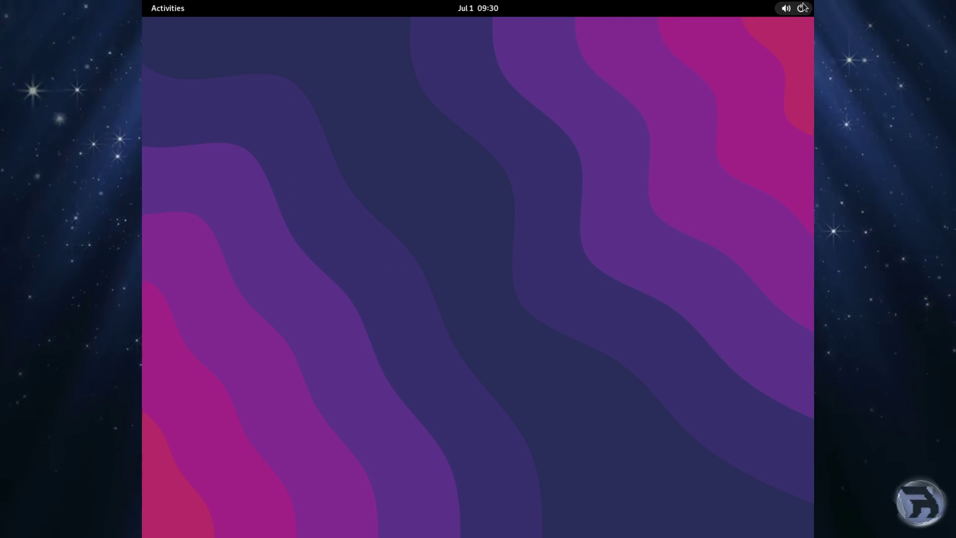
click(802, 9)
click(801, 9)
click(801, 9)
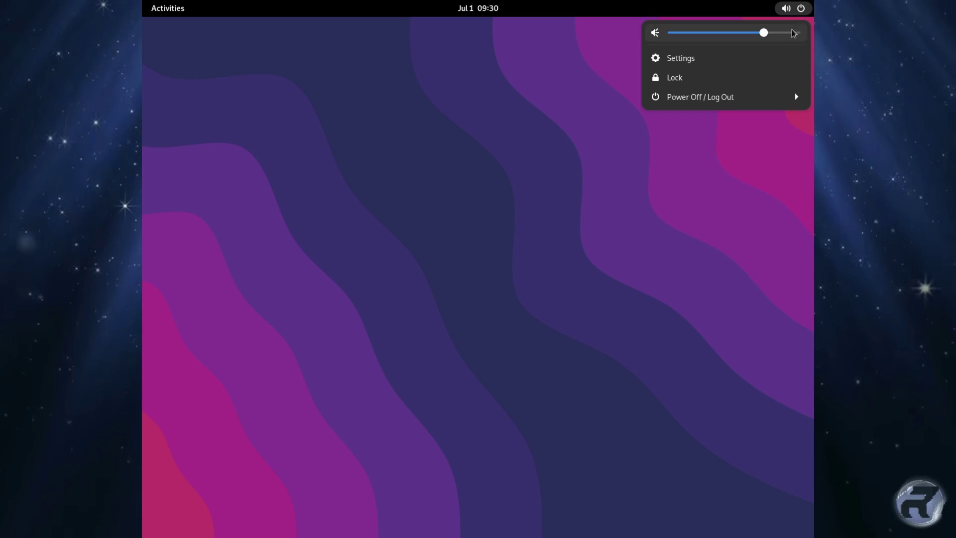
click(753, 70)
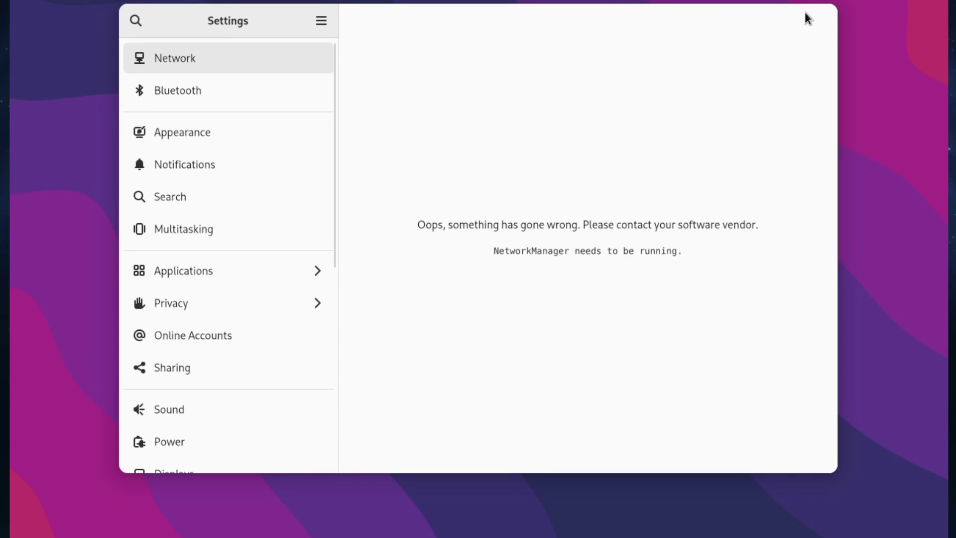
- Check the About page's system details, including the Wayland windowing system
click(321, 22)
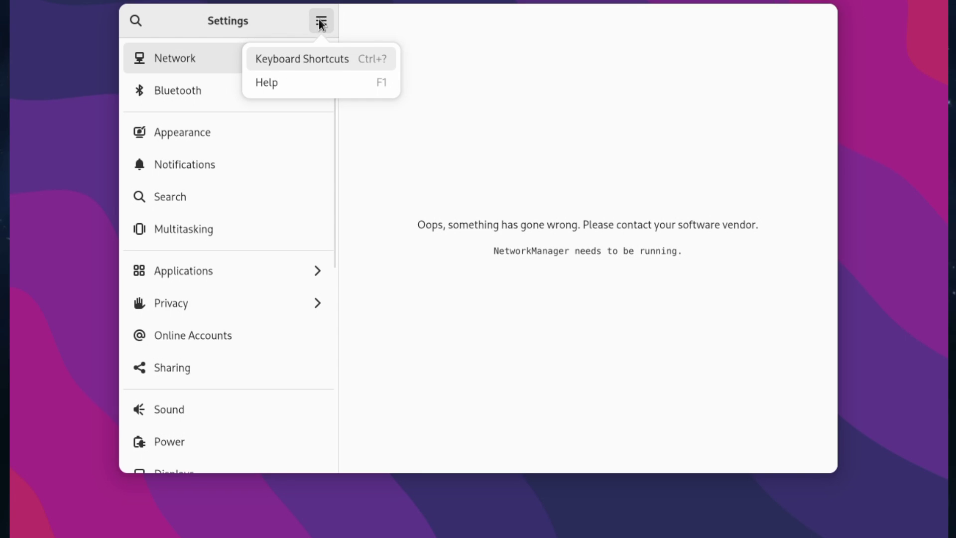
click(321, 22)
scroll(242, 324, down, 5)
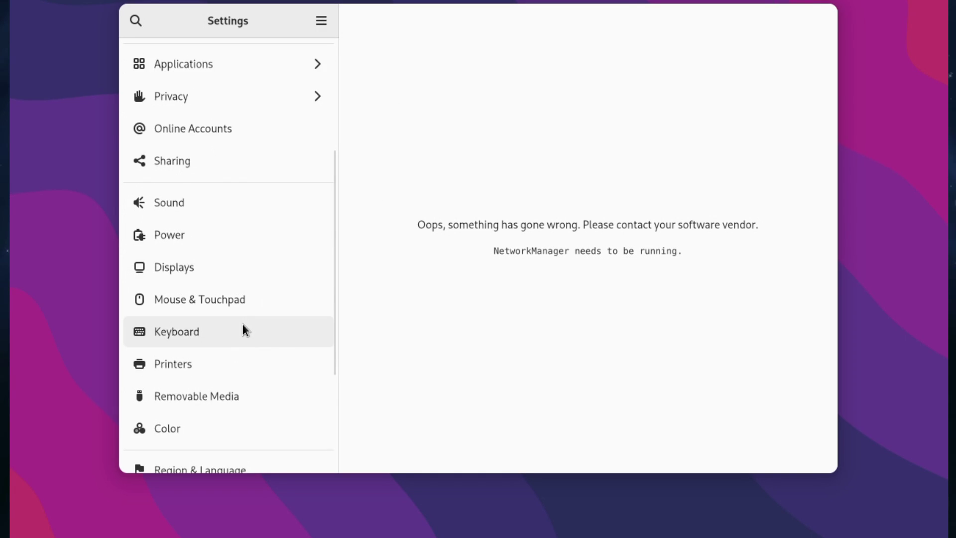
scroll(241, 329, down, 4)
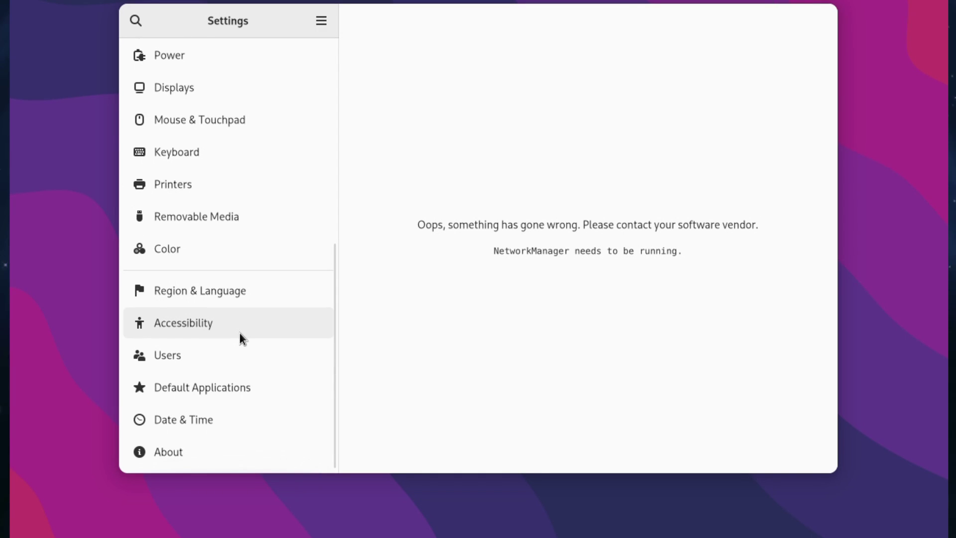
click(186, 454)
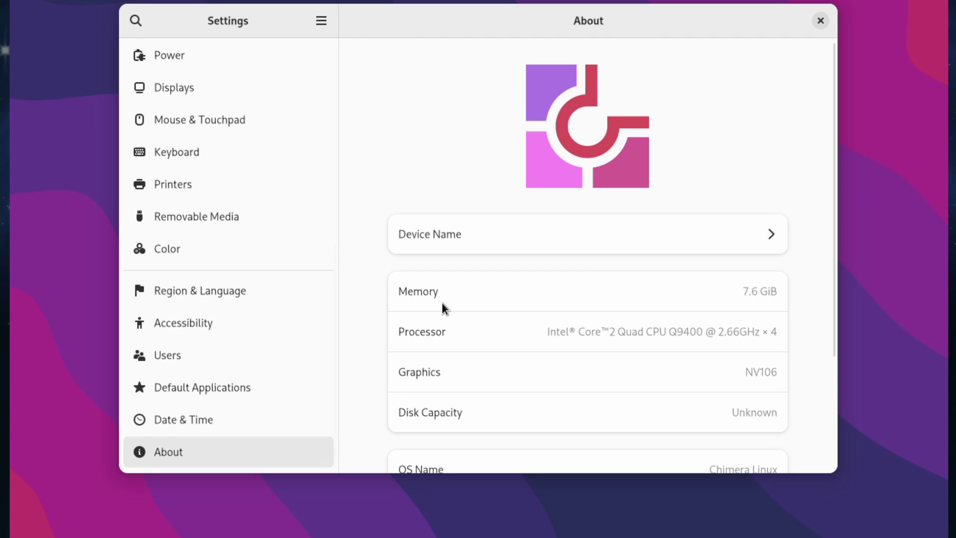
scroll(442, 304, down, 4)
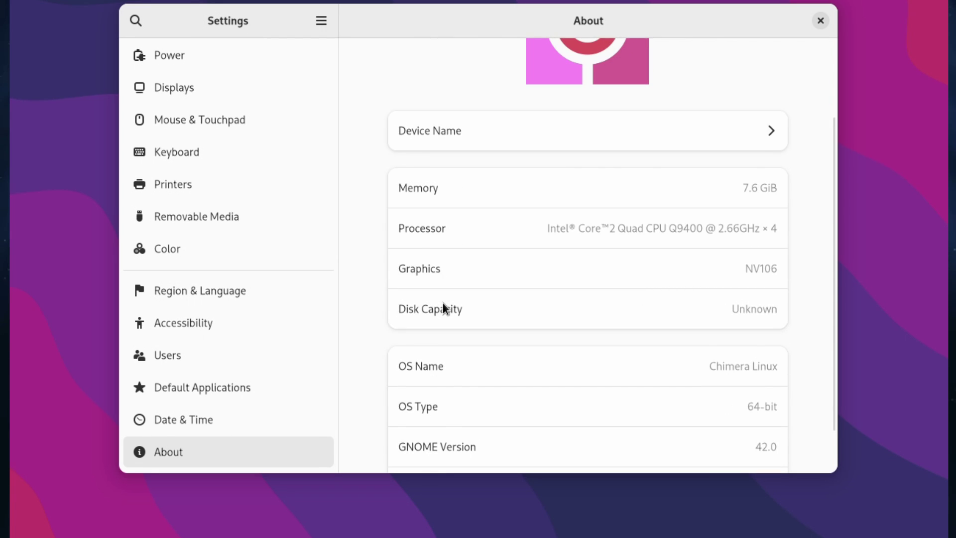
scroll(443, 304, down, 2)
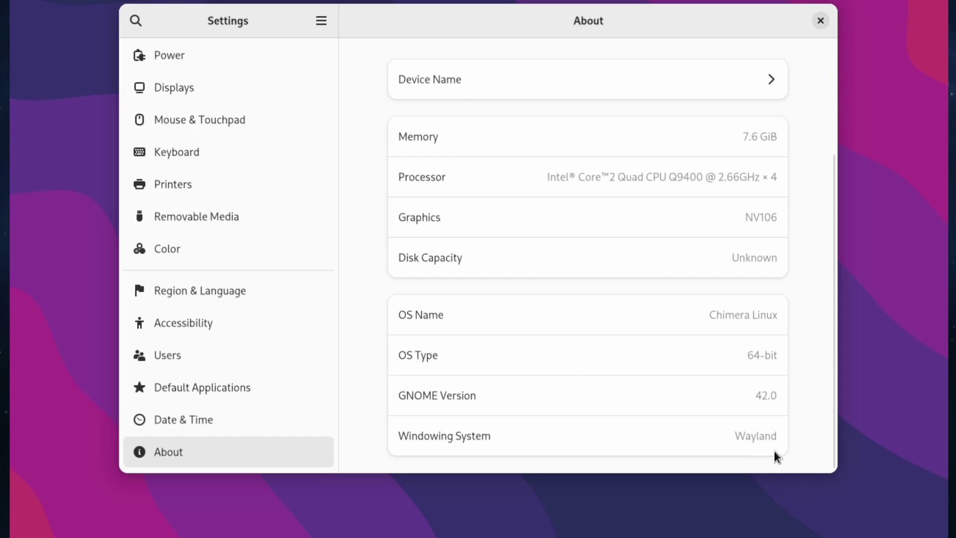
double_click(736, 434)
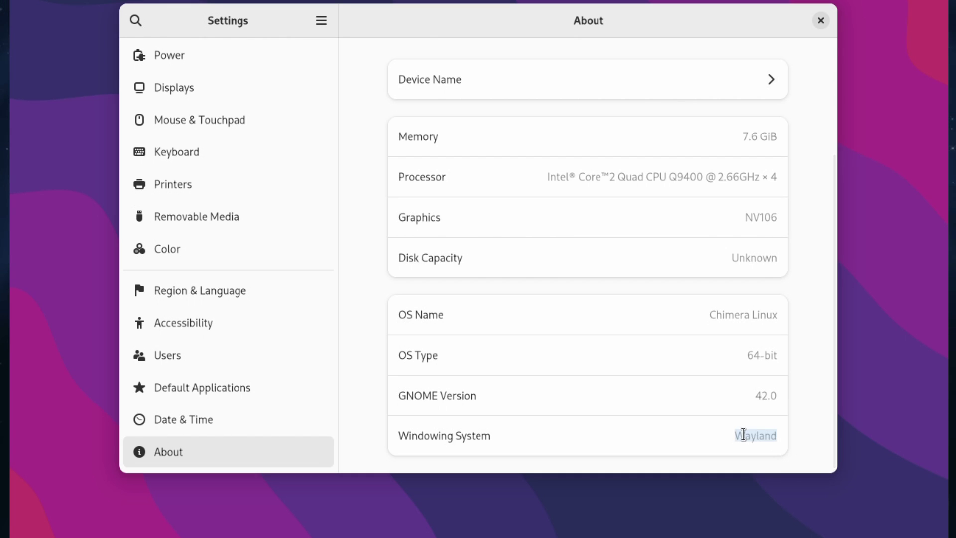
click(745, 435)
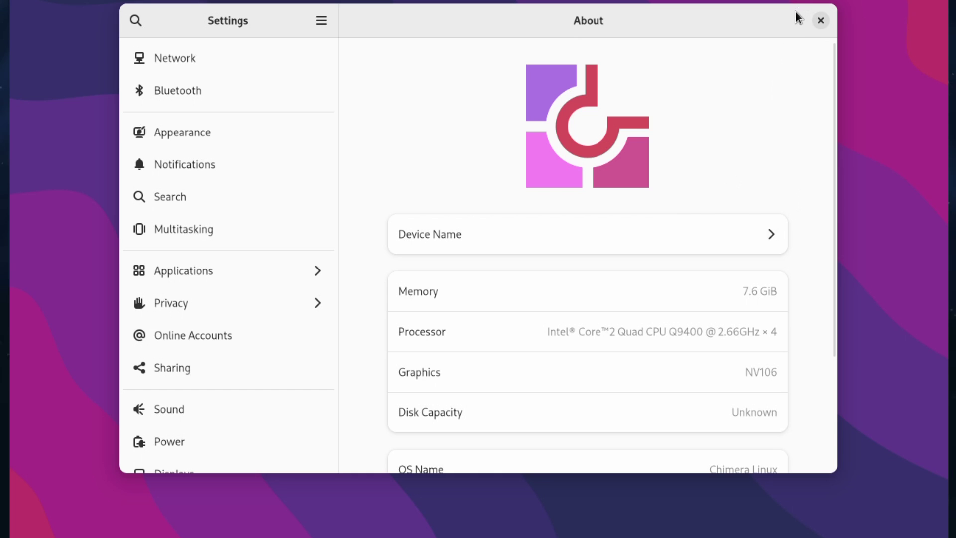
- Review the Network, Bluetooth and Appearance pages and scroll through the backgrounds
click(160, 66)
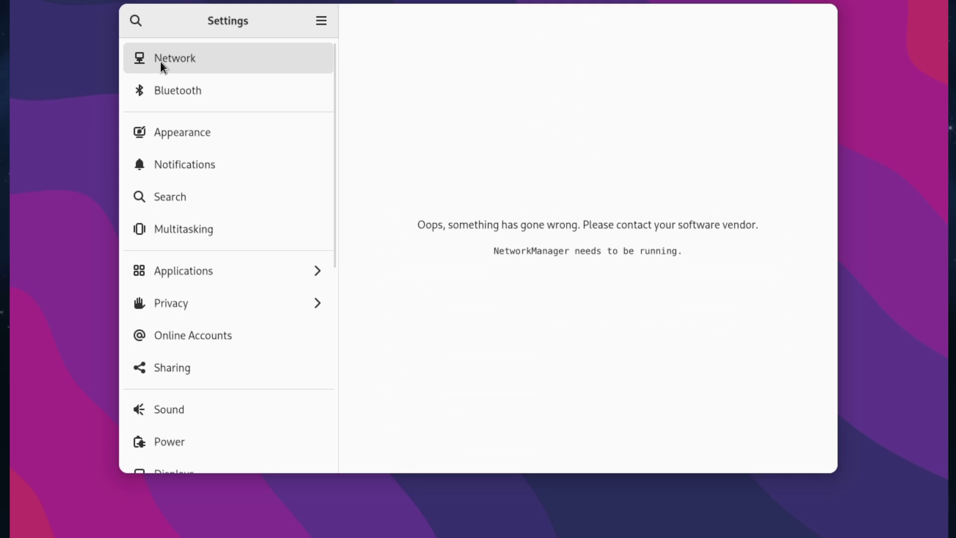
click(162, 91)
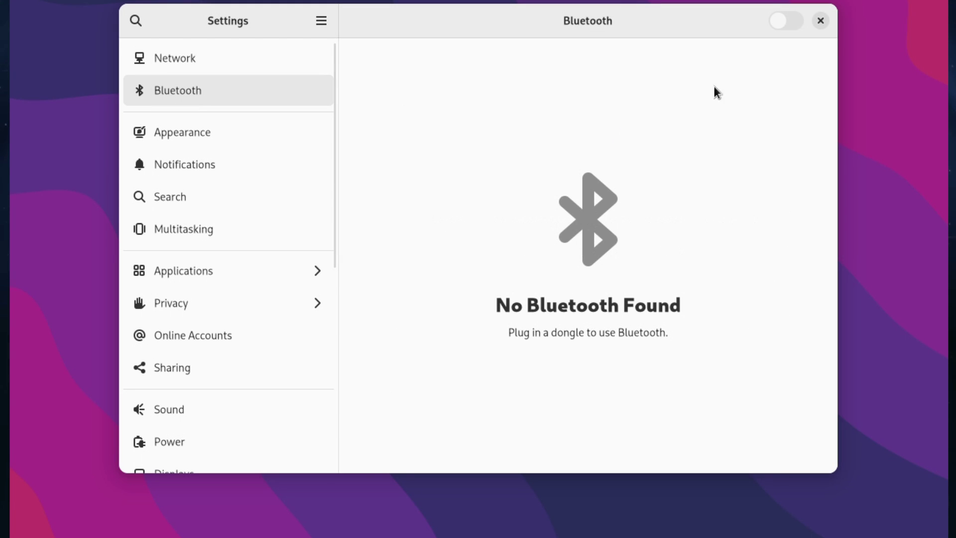
click(133, 65)
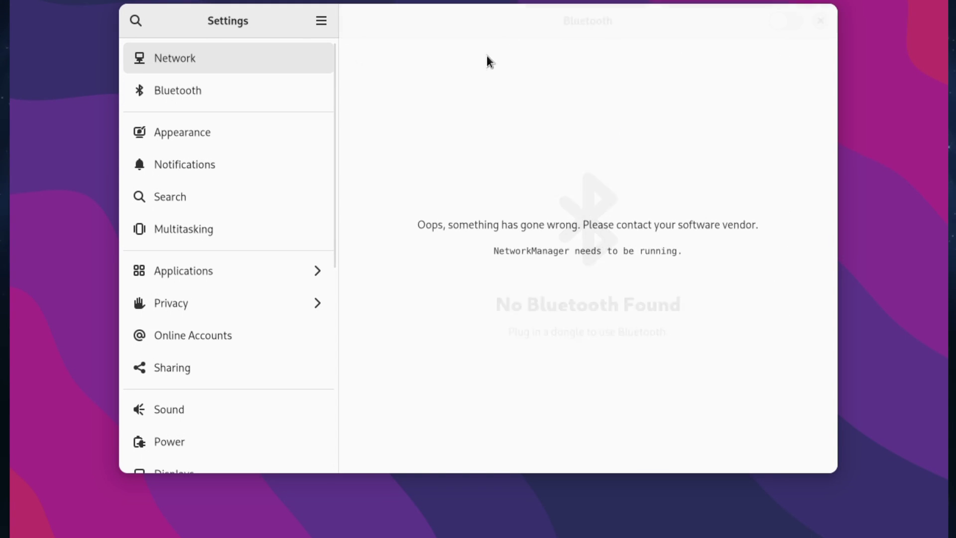
click(184, 137)
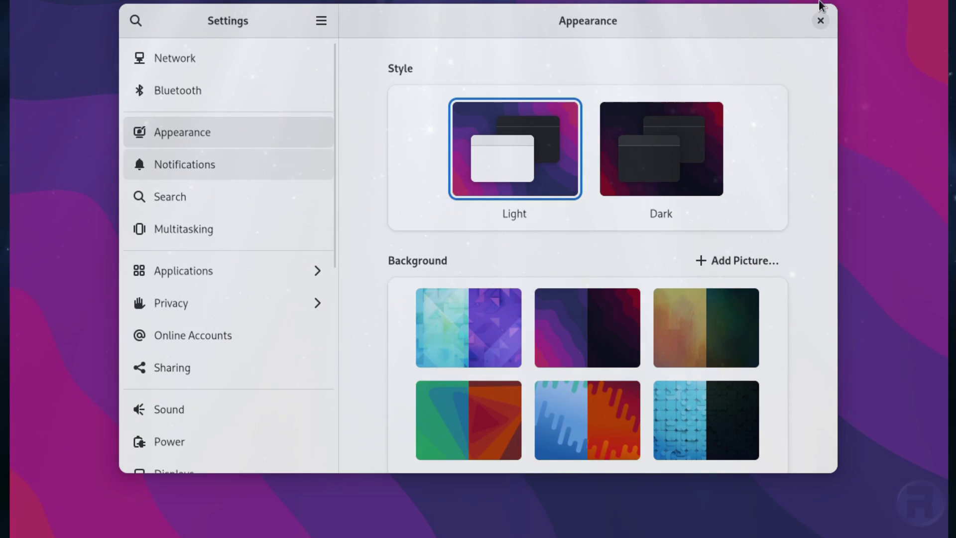
scroll(641, 339, down, 5)
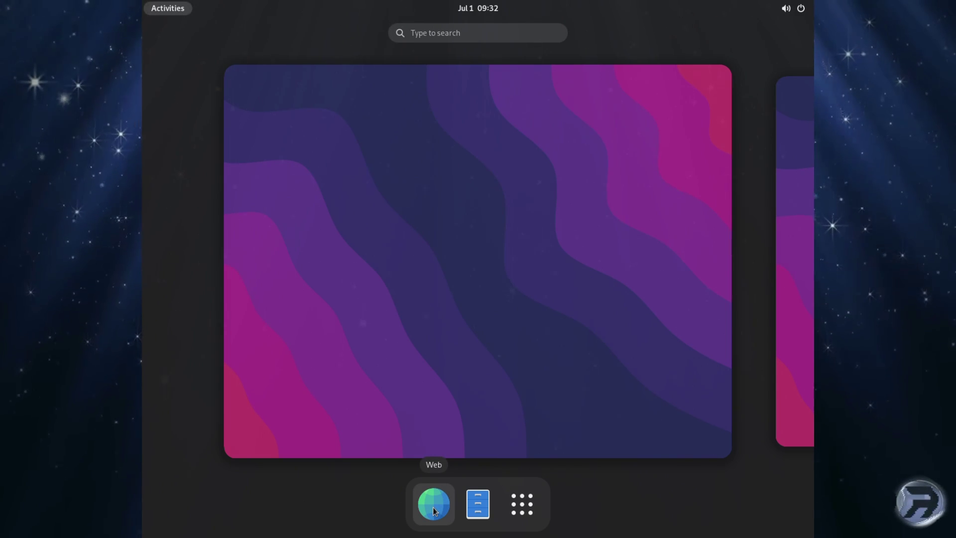
- View the empty Home folder in Files, close it, and launch GNOME Web from the dash
click(478, 503)
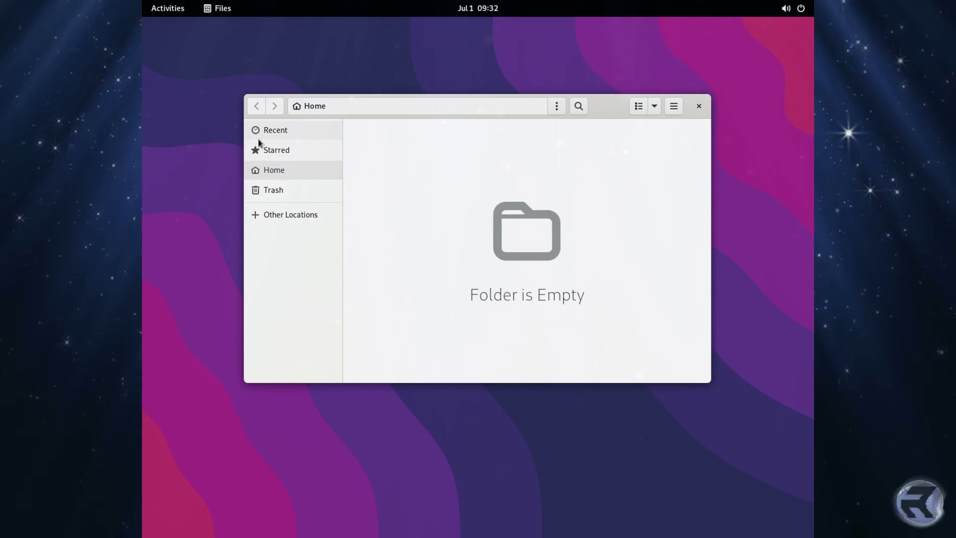
click(697, 107)
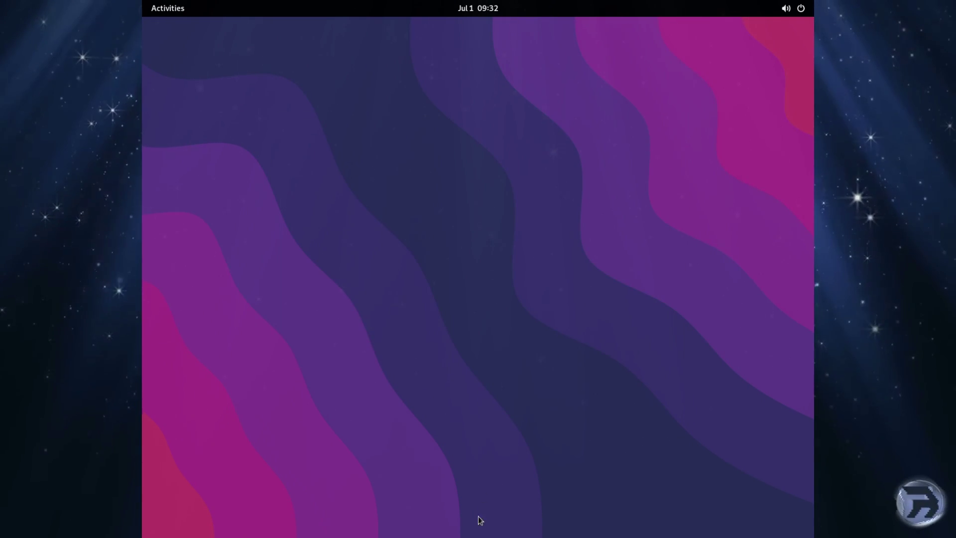
click(168, 8)
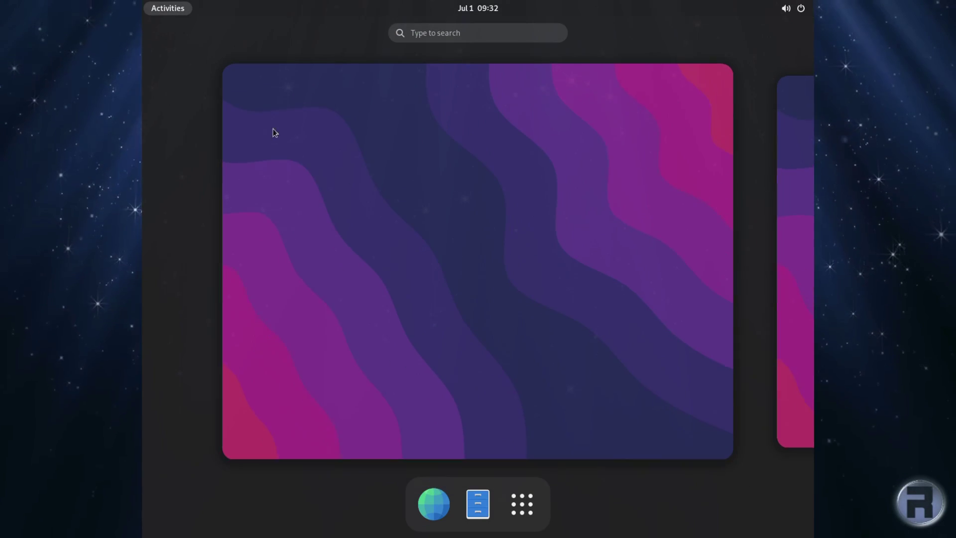
click(433, 503)
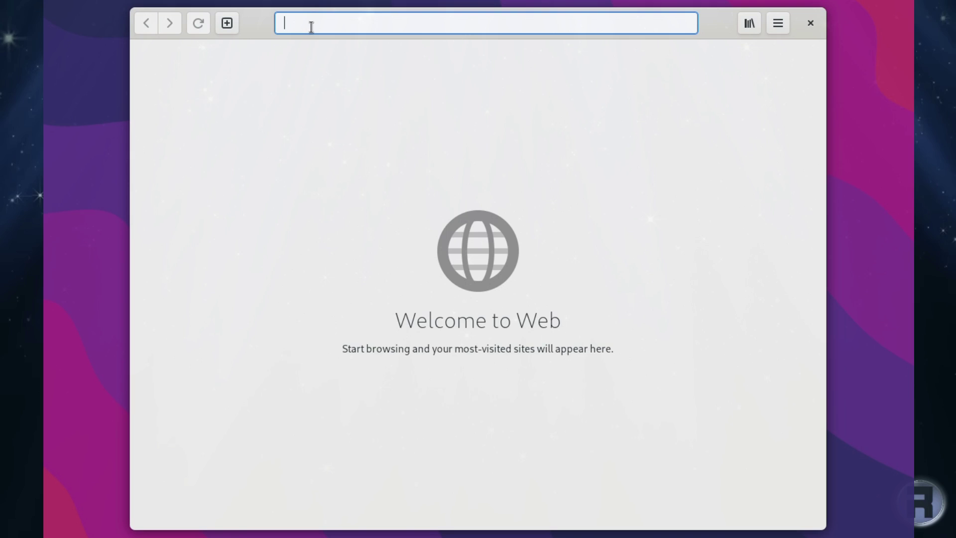
- Look up 'chimera linux', open chimera-linux.org and scroll through its homepage and news
text(ch)
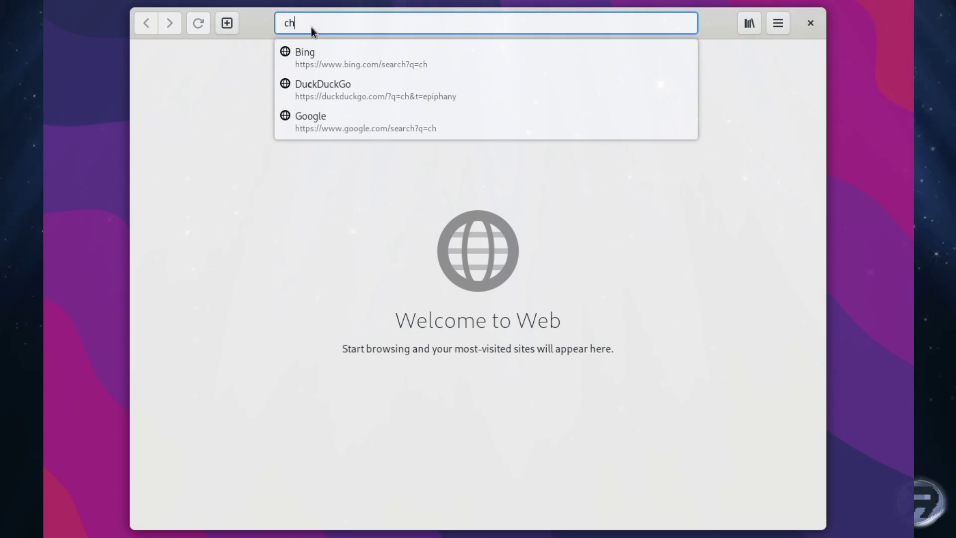
text(imera )
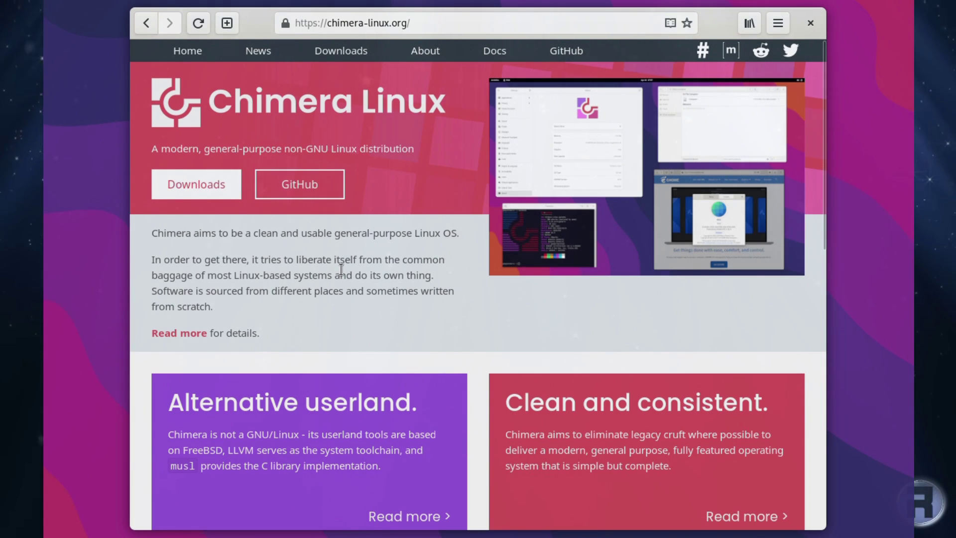
scroll(315, 285, down, 2)
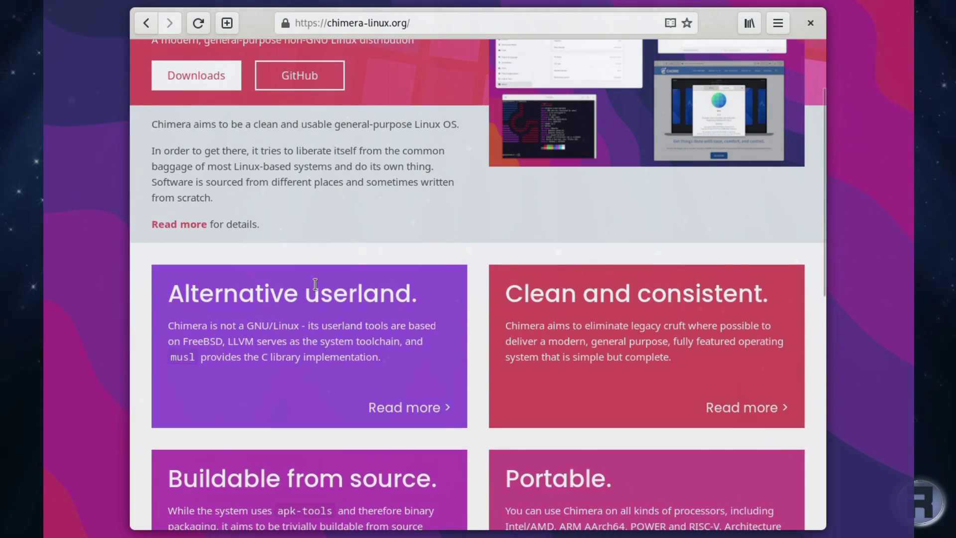
scroll(315, 285, down, 3)
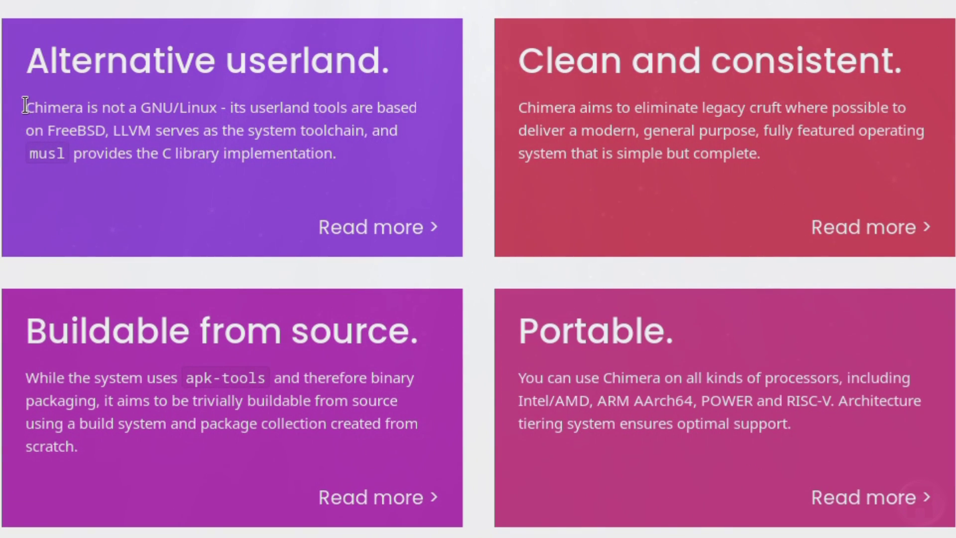
drag(26, 107, 338, 162)
click(318, 146)
scroll(262, 291, down, 6)
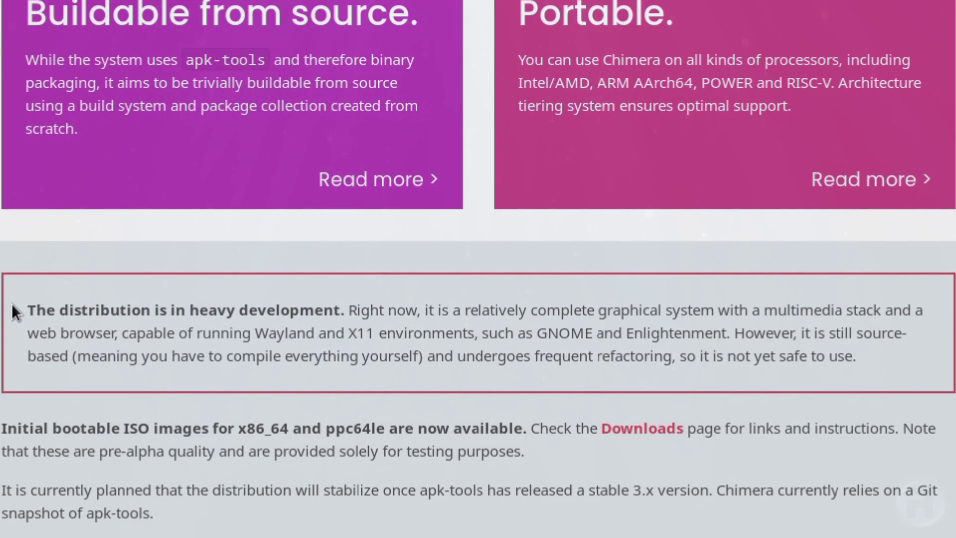
scroll(537, 450, down, 3)
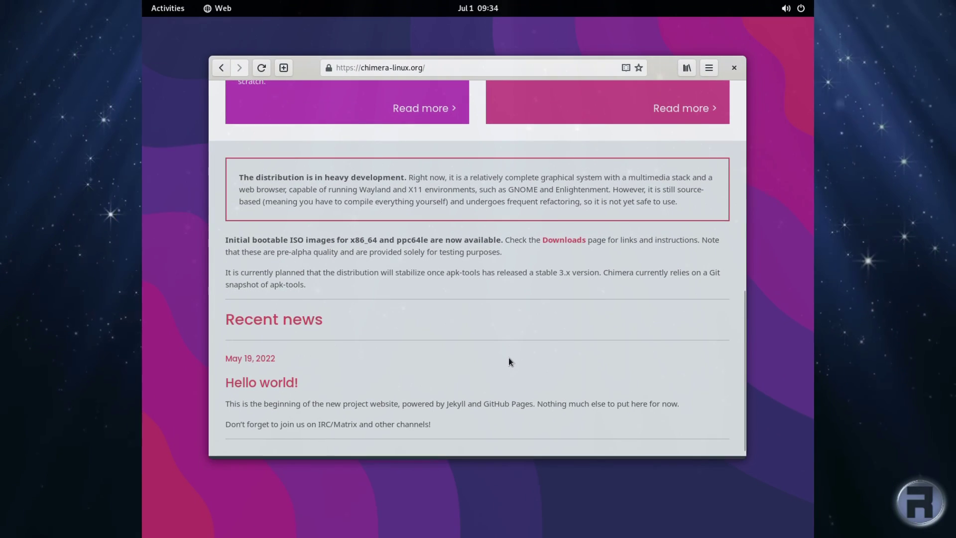
scroll(508, 358, down, 1)
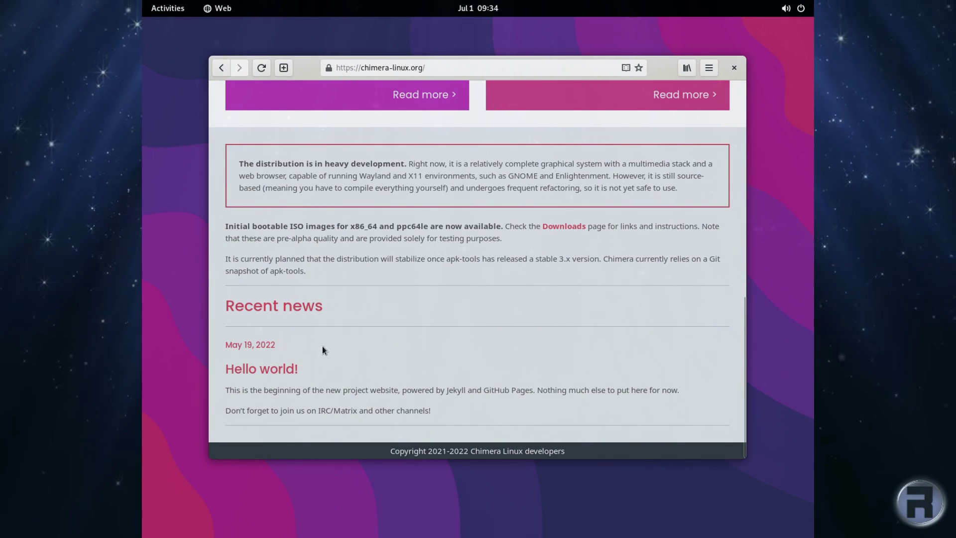
scroll(322, 350, up, 5)
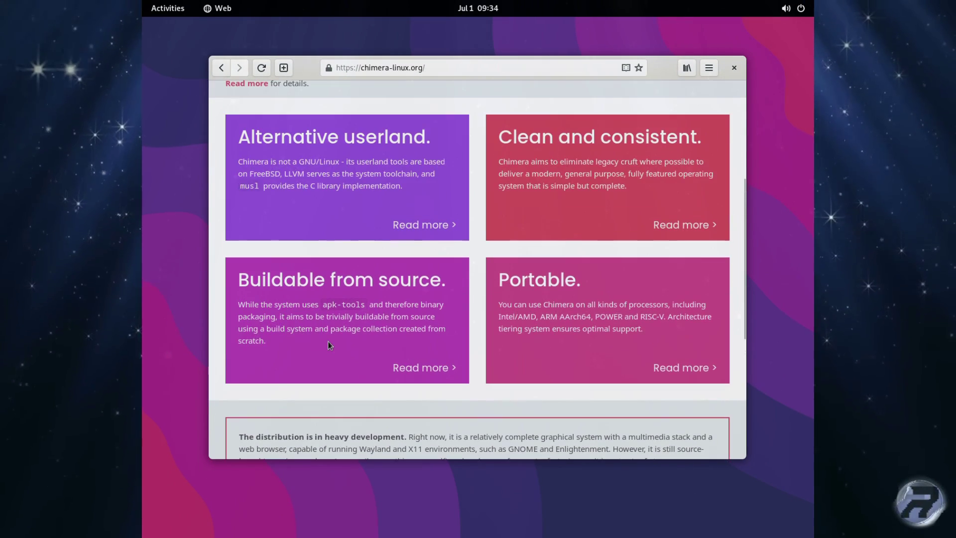
- Read the About page's Alternative userland section on FreeBSD tools, LLVM and dinit
click(427, 224)
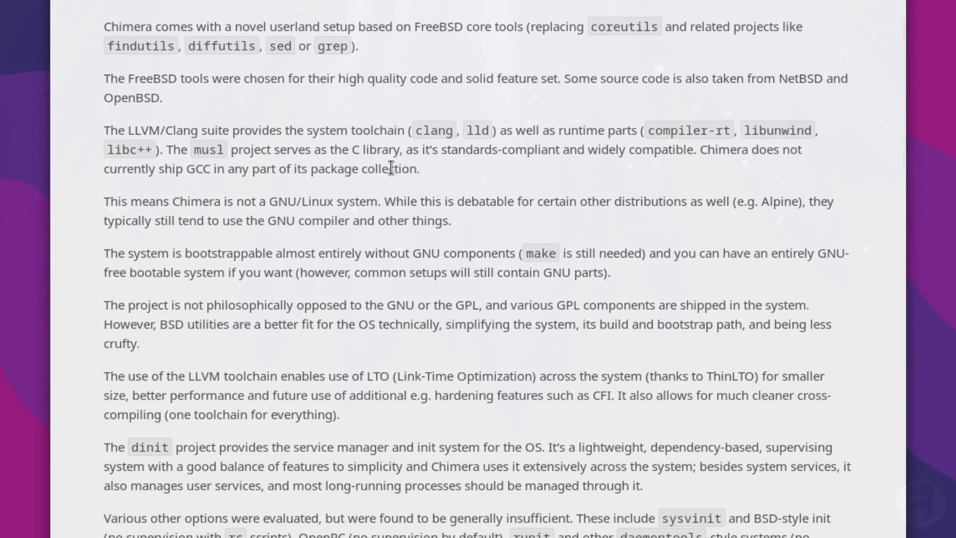
scroll(440, 212, down, 5)
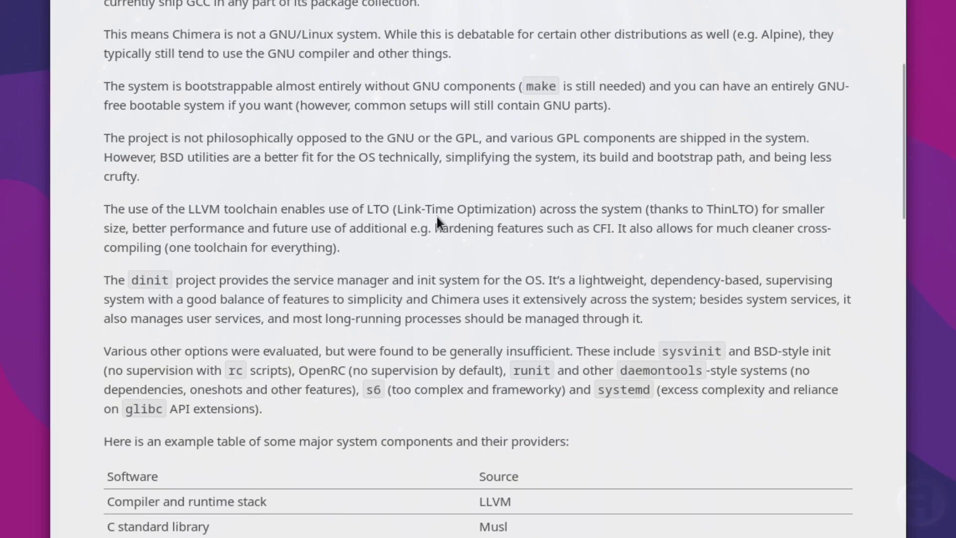
scroll(437, 219, down, 3)
scroll(373, 222, down, 3)
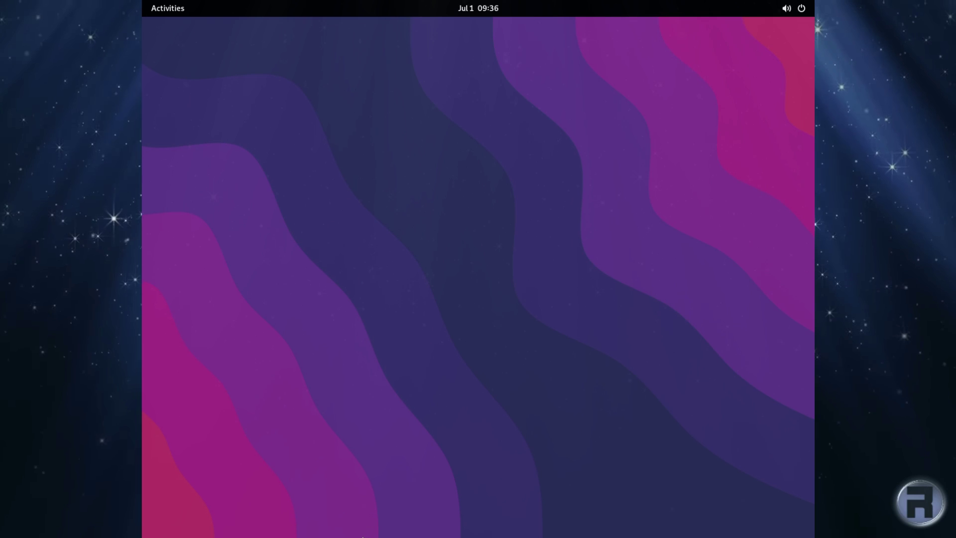
- Launch Terminal from the app grid and run 'uname -a' to show kernel 5.15.34-0-generic x86_64
click(168, 8)
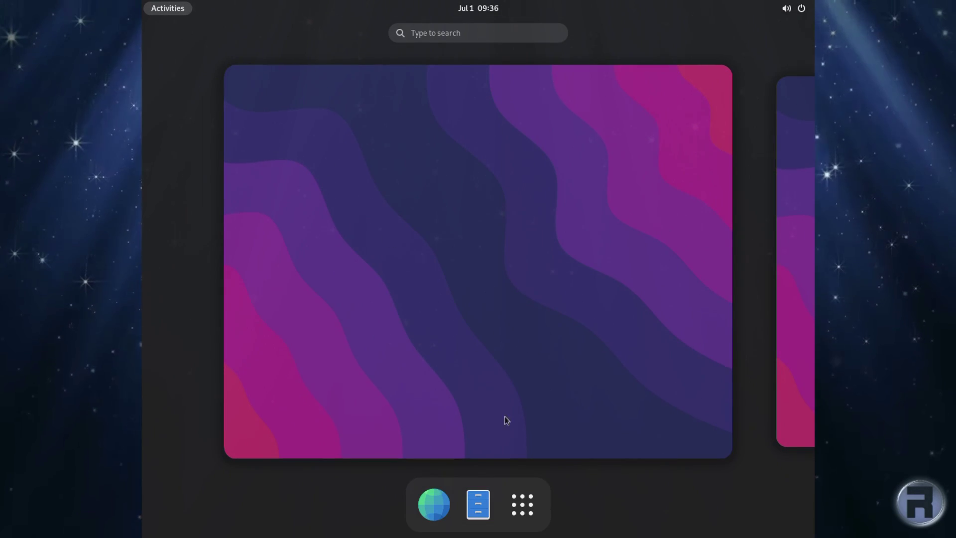
click(521, 503)
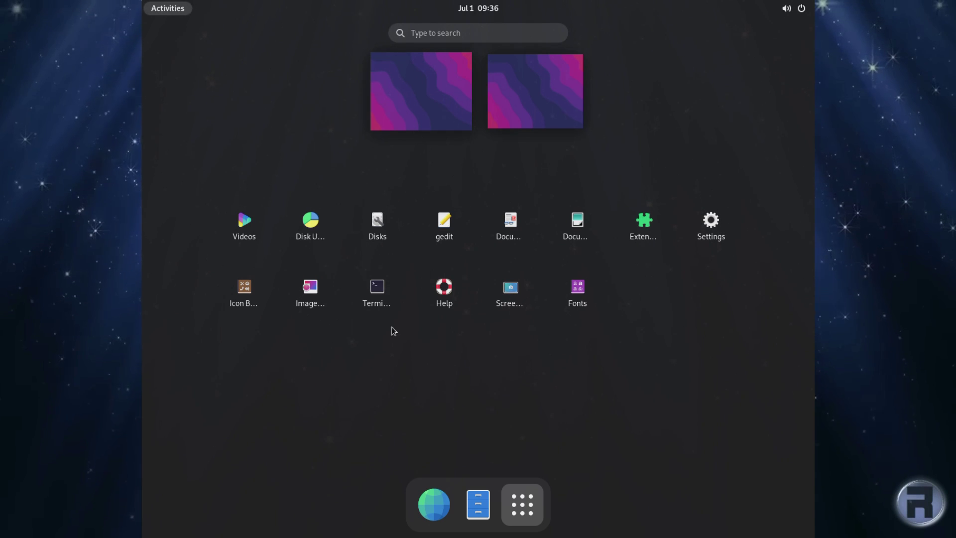
click(377, 288)
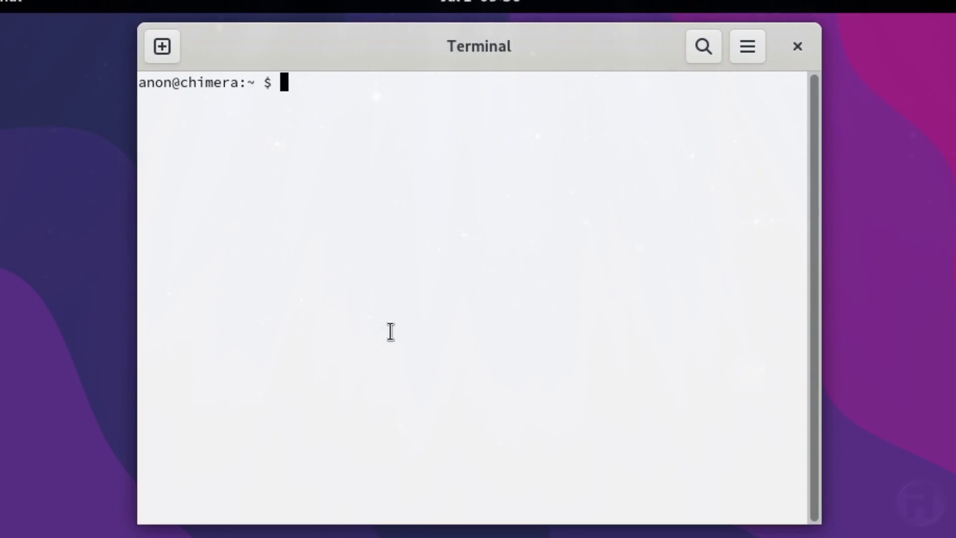
text(uname -a)
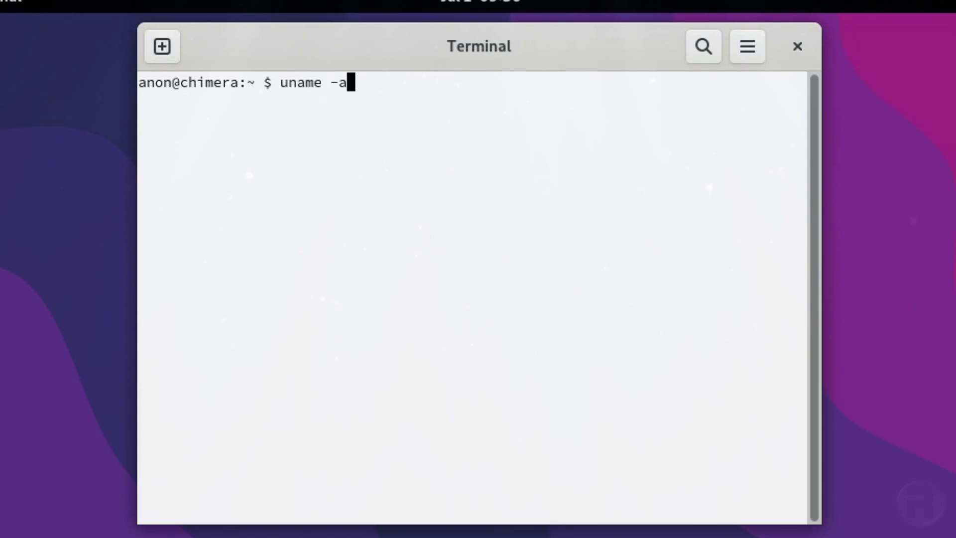
key(Return)
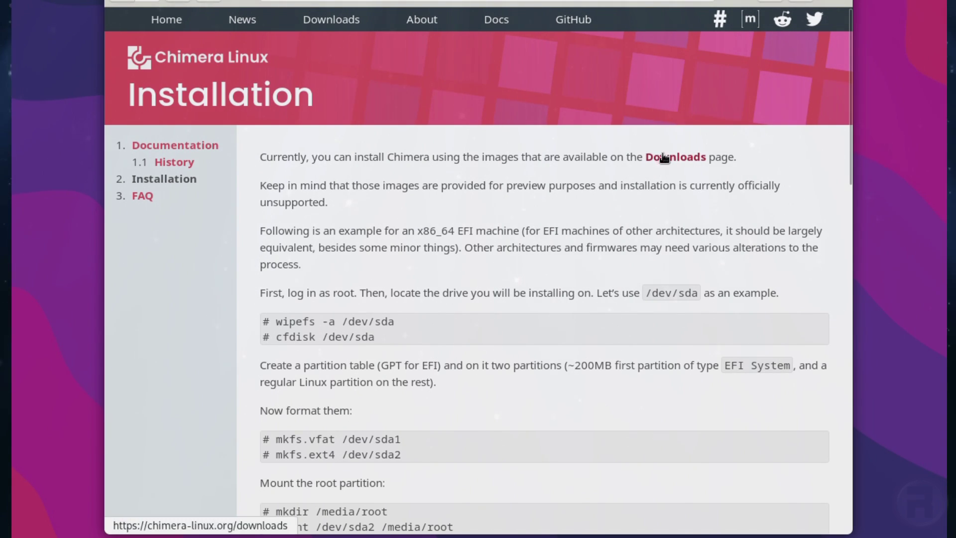
- Scroll the installation guide past the wipefs/cfdisk commands and init.d symlinks to the hostname section
drag(634, 185, 771, 184)
click(292, 198)
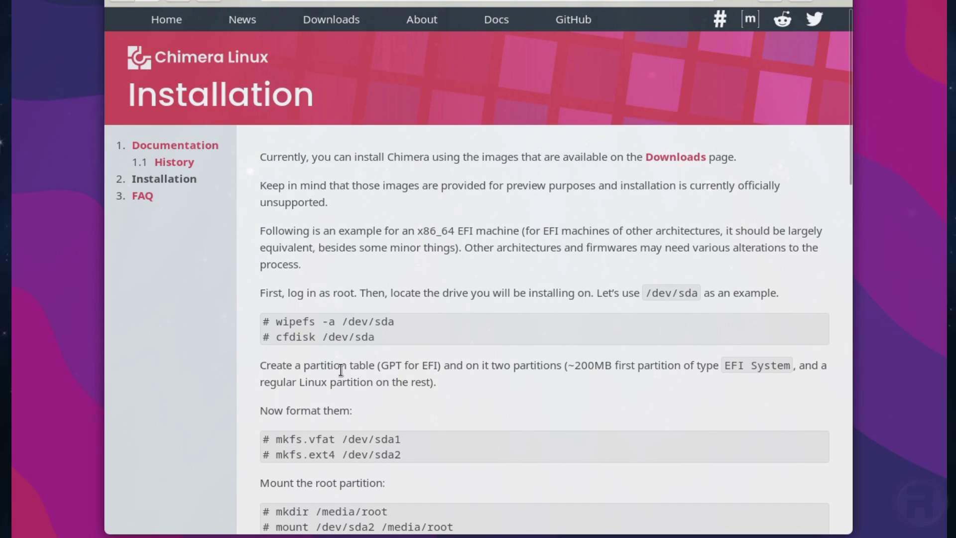
scroll(337, 367, down, 2)
drag(276, 264, 405, 294)
click(404, 288)
scroll(348, 354, down, 4)
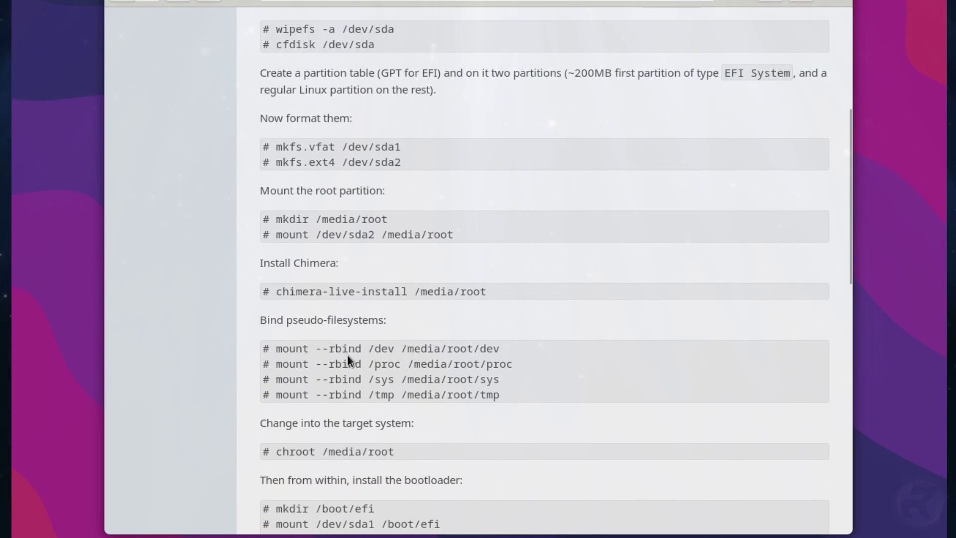
scroll(347, 355, down, 3)
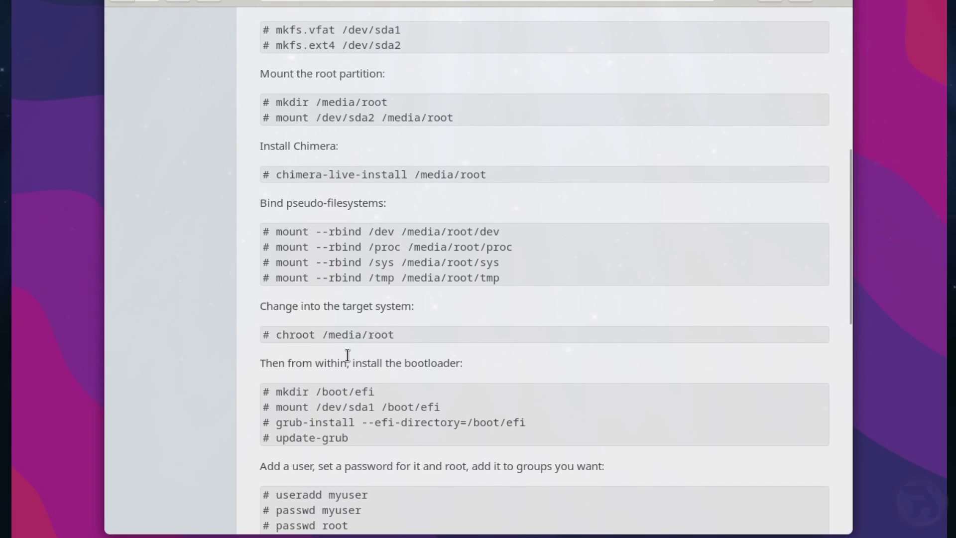
scroll(347, 355, down, 4)
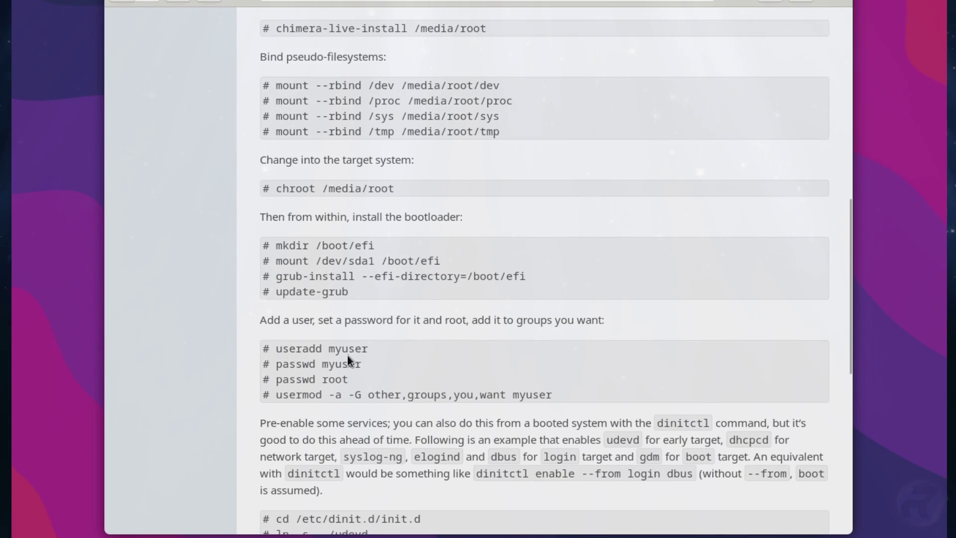
scroll(347, 354, down, 2)
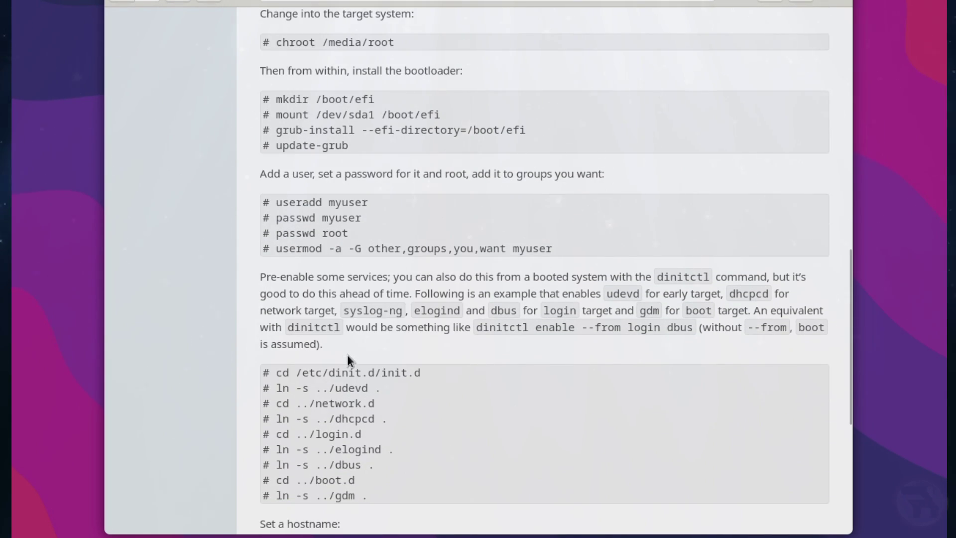
scroll(347, 354, down, 5)
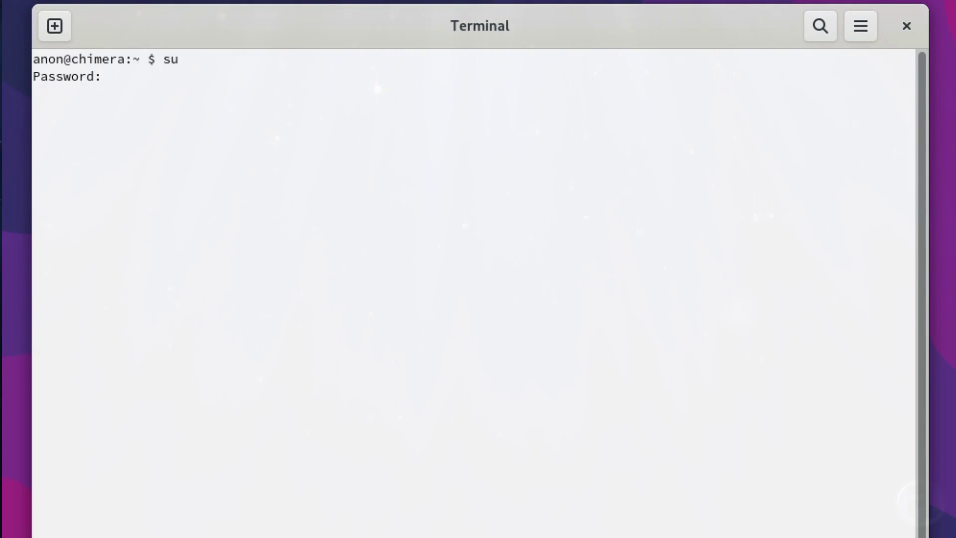
- Become root with su and display apk's usage help
key(Return)
text(apk)
key(Return)
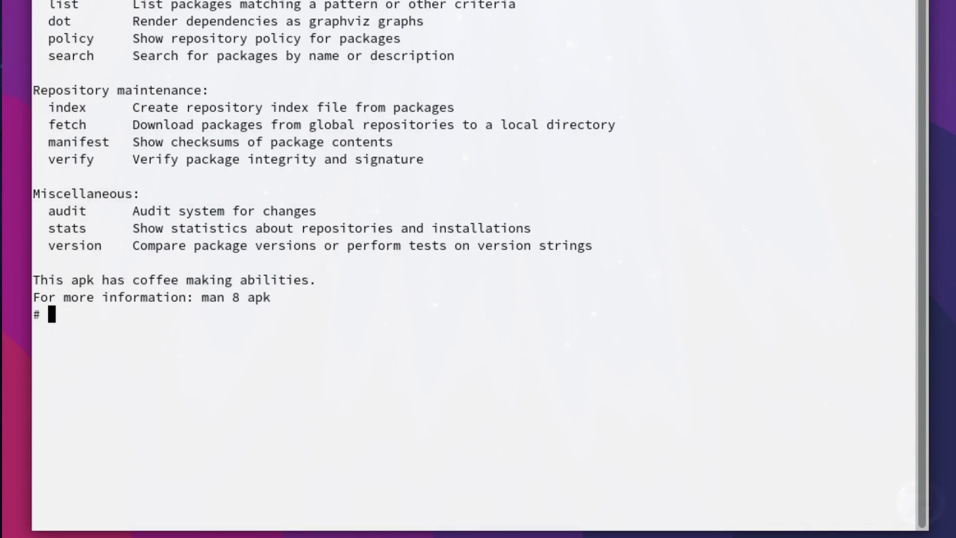
- Refresh the package indexes with apk update, showing 963 distinct packages available
text(apk update)
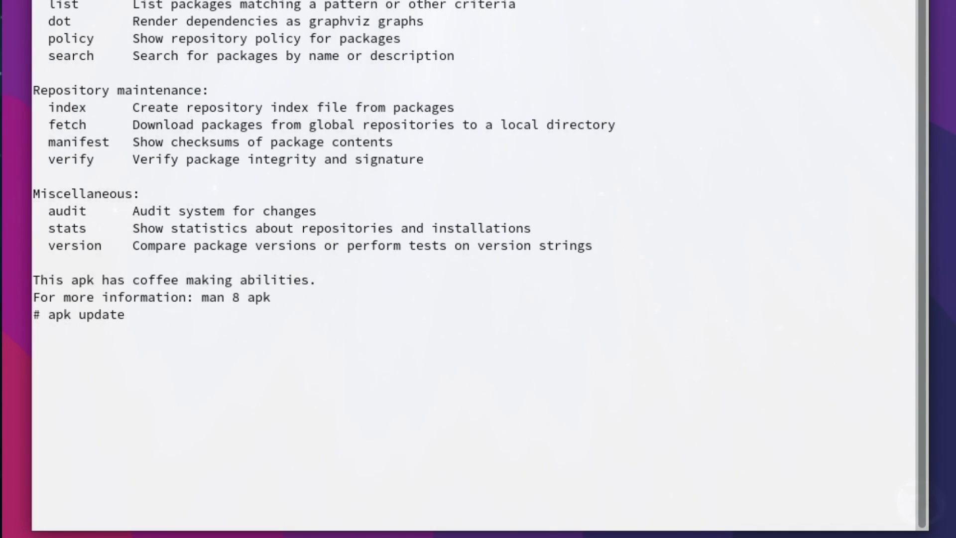
key(Return)
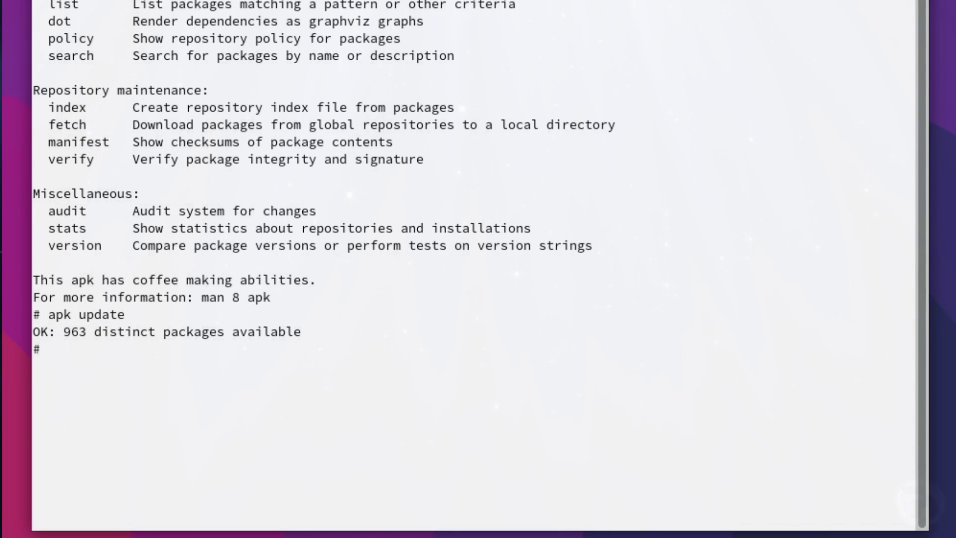
text(apk searc)
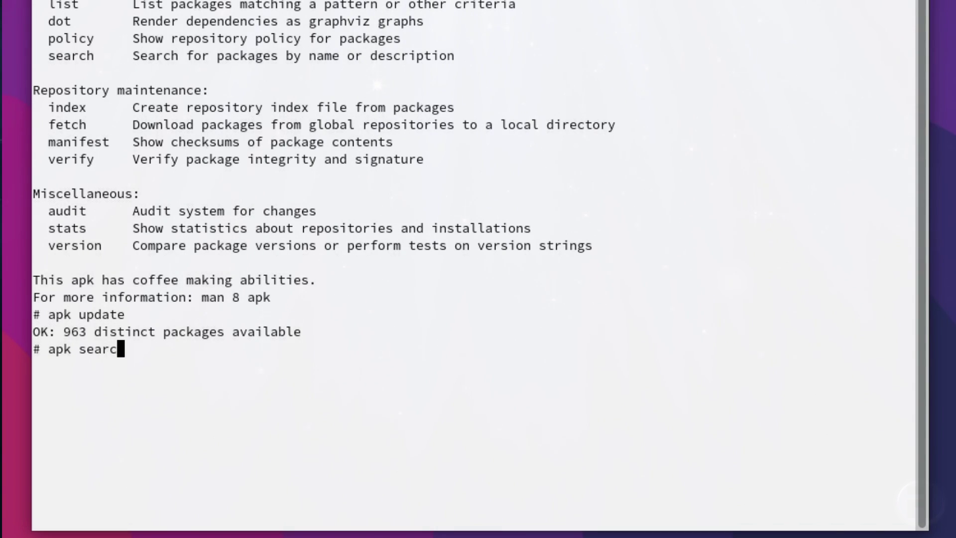
text(h firefo)
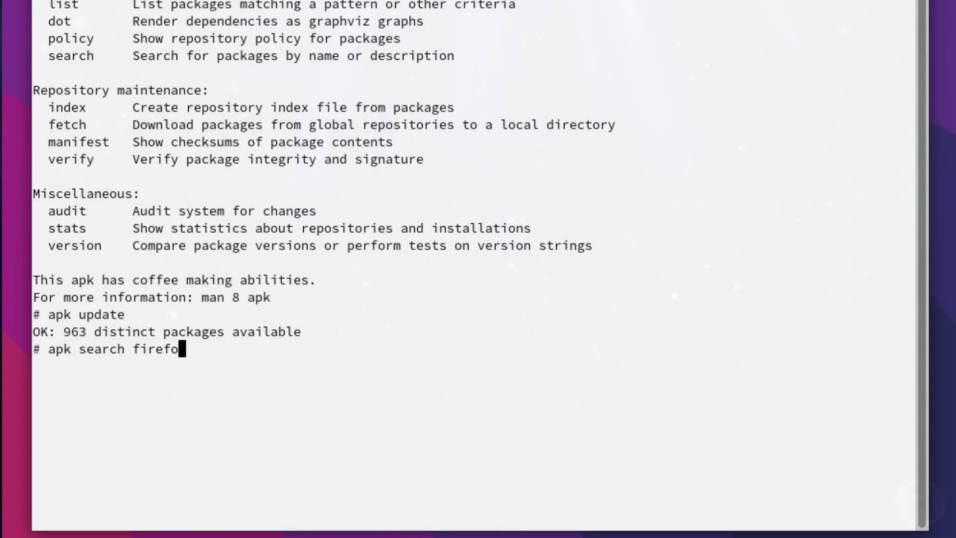
text(x)
- Search for firefox, then list all packages, 'fire' matches and 'firefox' matches
key(Return)
text(ap)
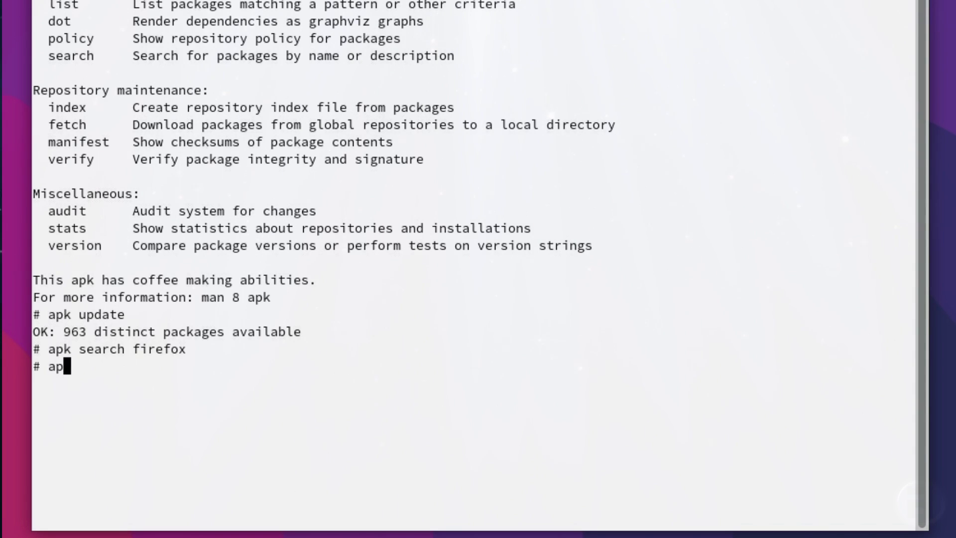
text(k list)
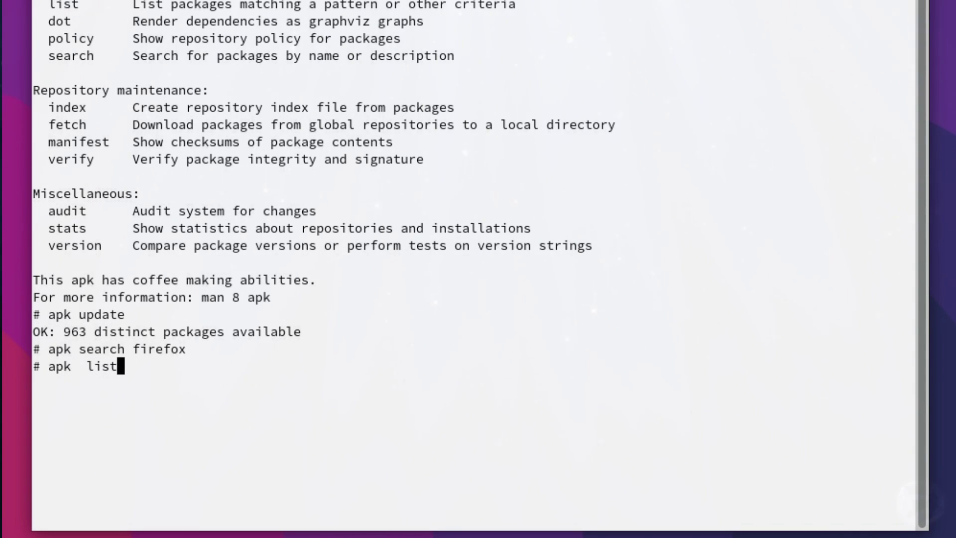
key(Return)
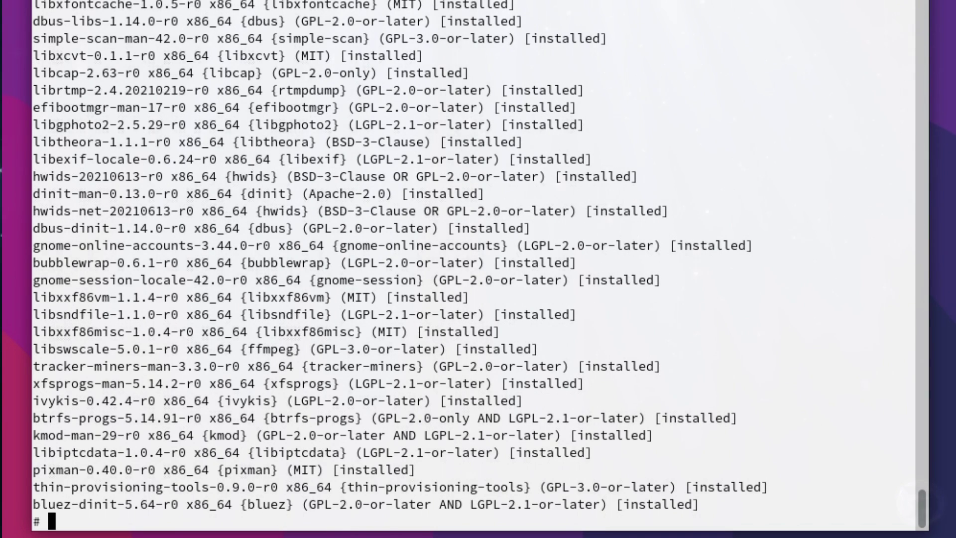
key(Return)
text(ap)
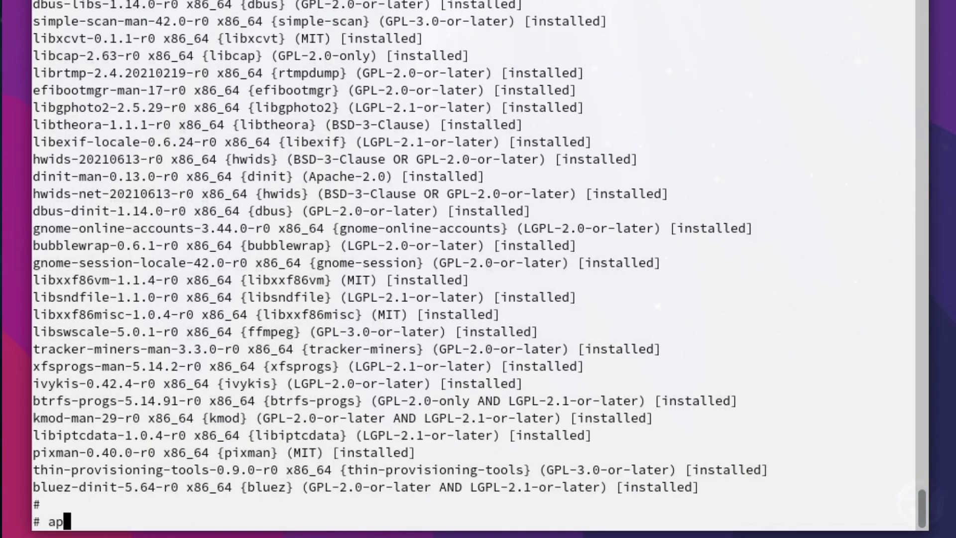
text(k list fire)
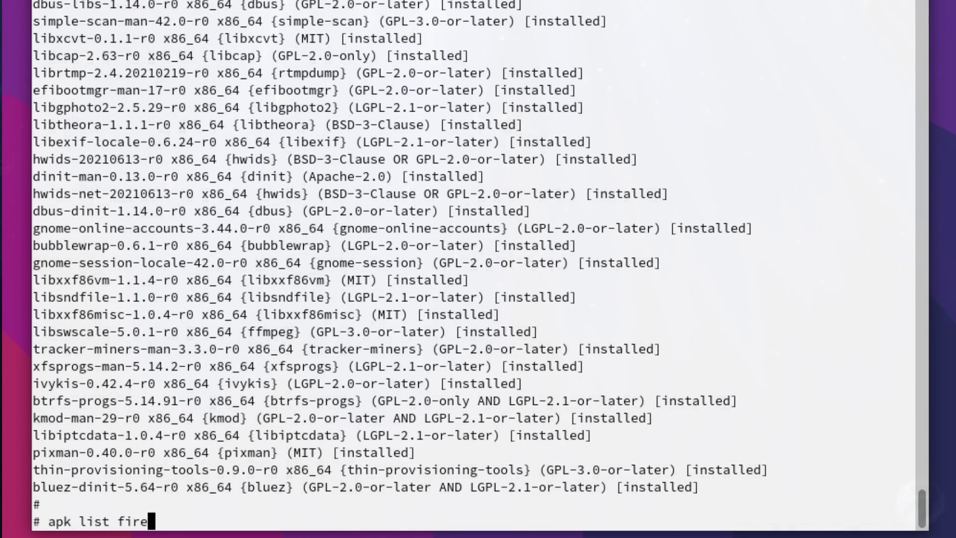
key(Return)
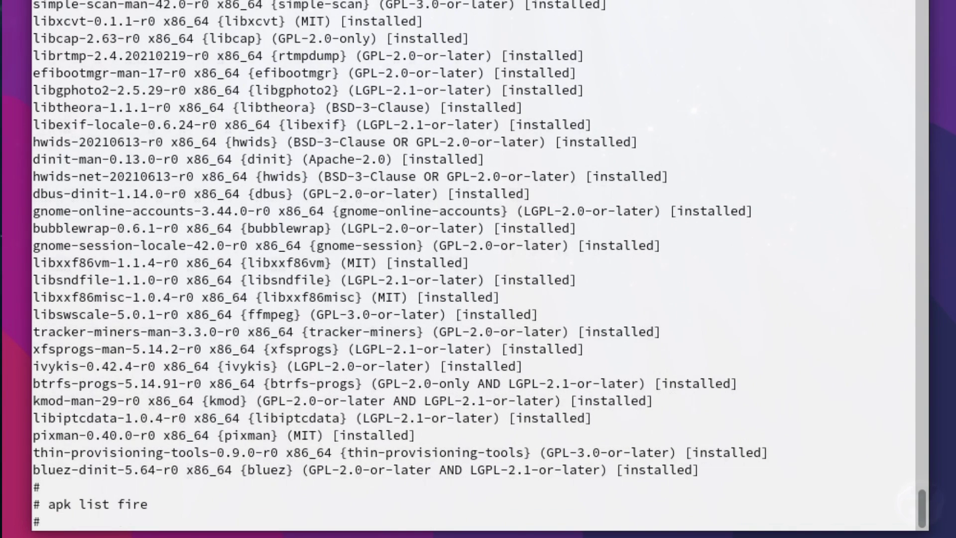
key(Up)
key(BackSpace)
key(BackSpace)
key(BackSpace)
text(apk list fir)
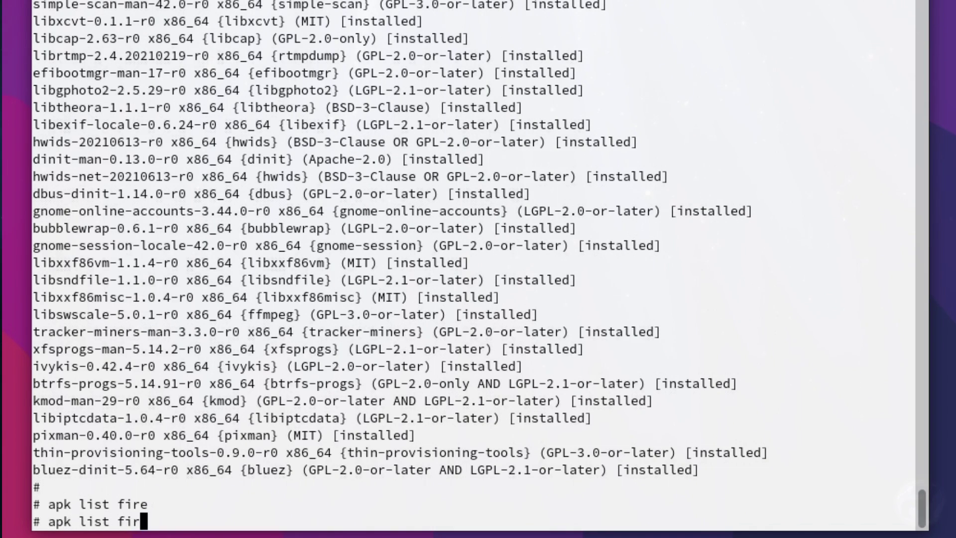
text(efox)
key(Return)
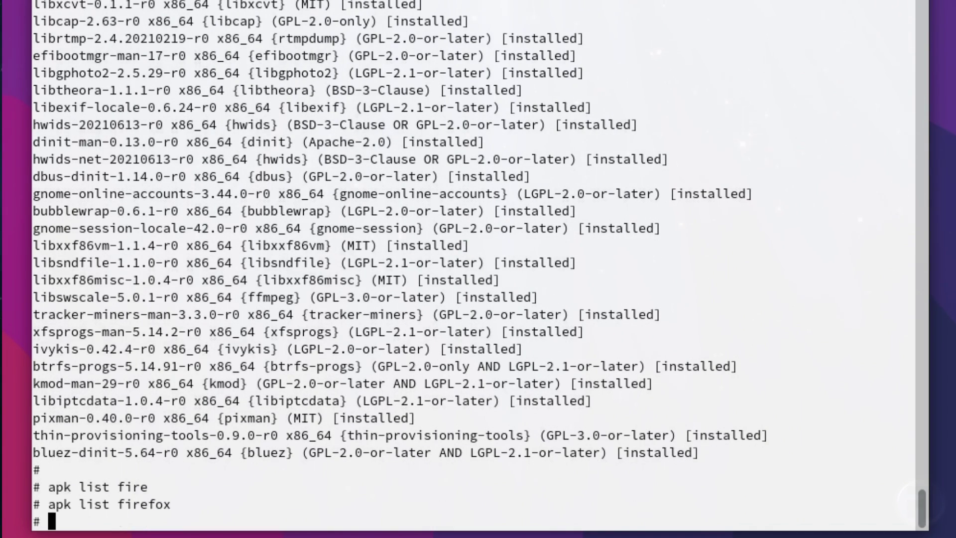
- Search packages for 'libre', then show apk's usage help again
text(apk search )
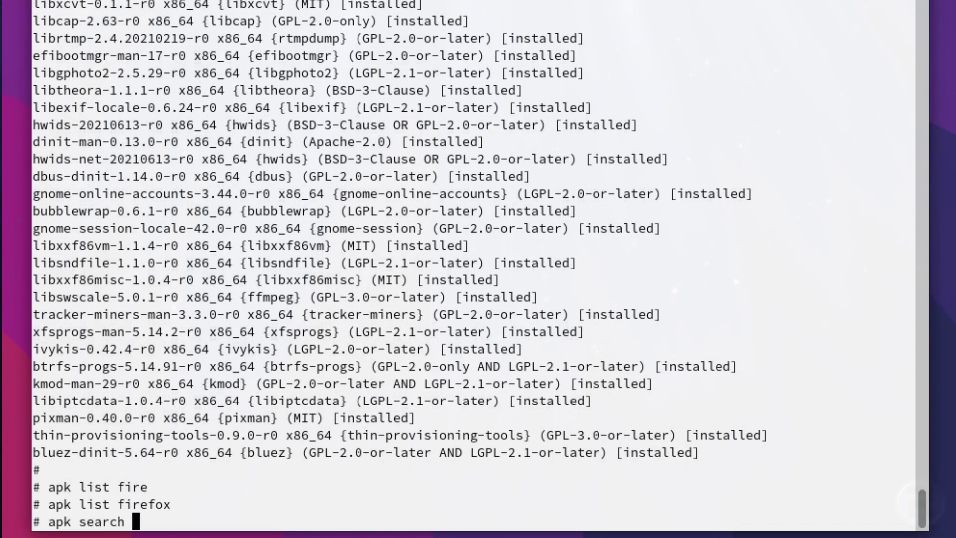
text(lib)
key(BackSpace)
key(BackSpace)
key(BackSpace)
key(BackSpace)
text(libre)
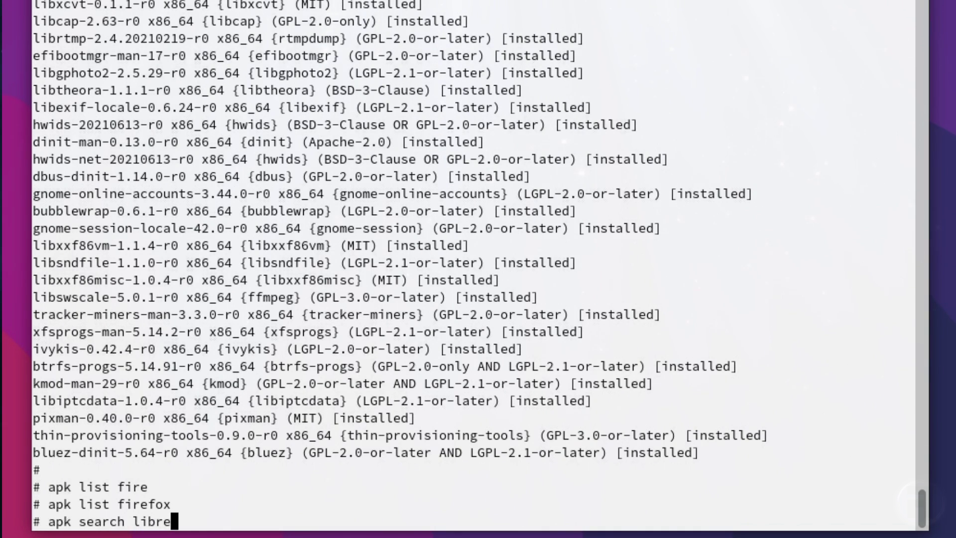
key(Return)
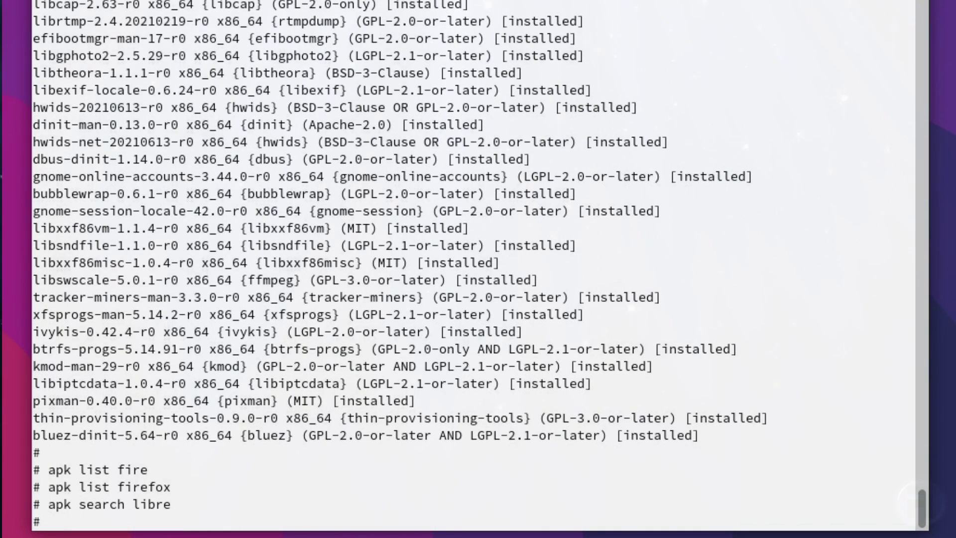
text(apk)
key(Return)
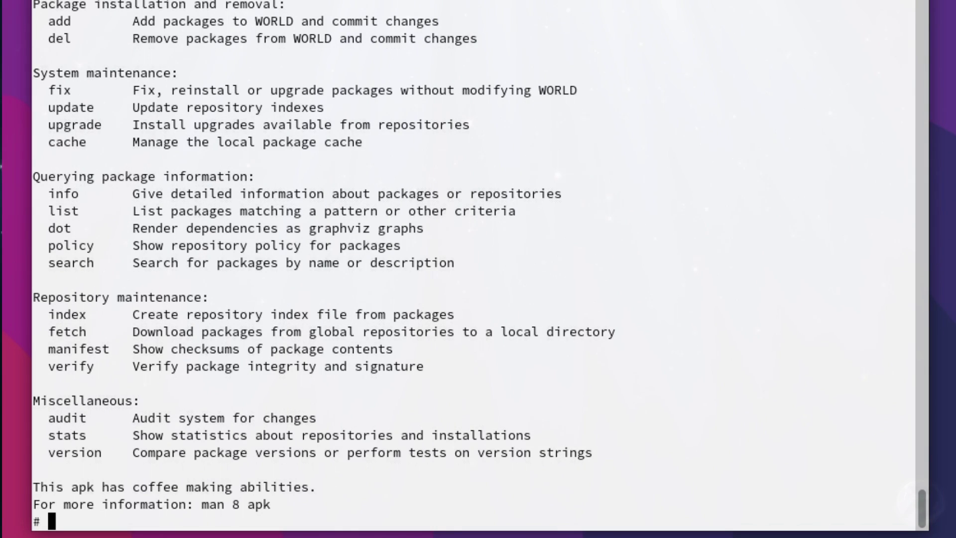
- Try apk fetch firefox, which fails with unable to select package, then clear the screen
text(apk fetch )
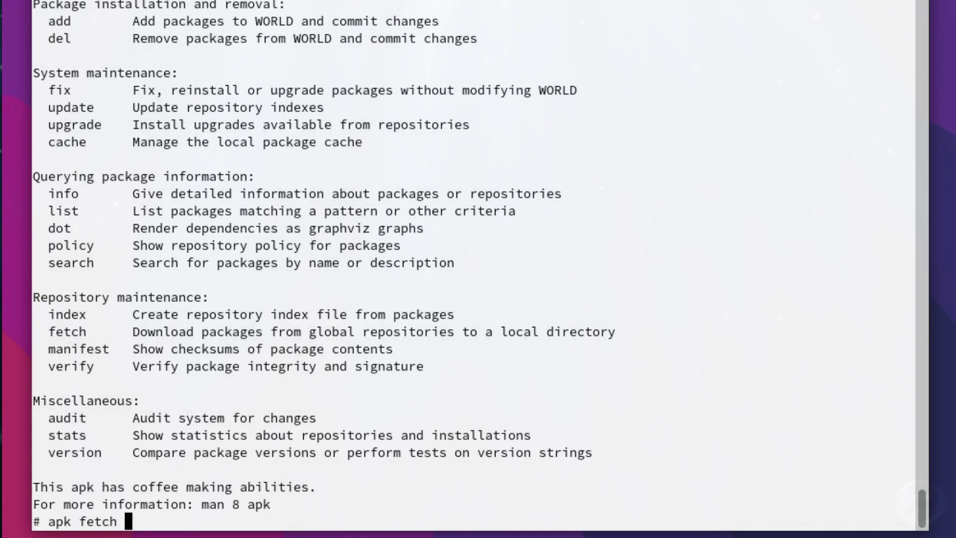
text(firefox)
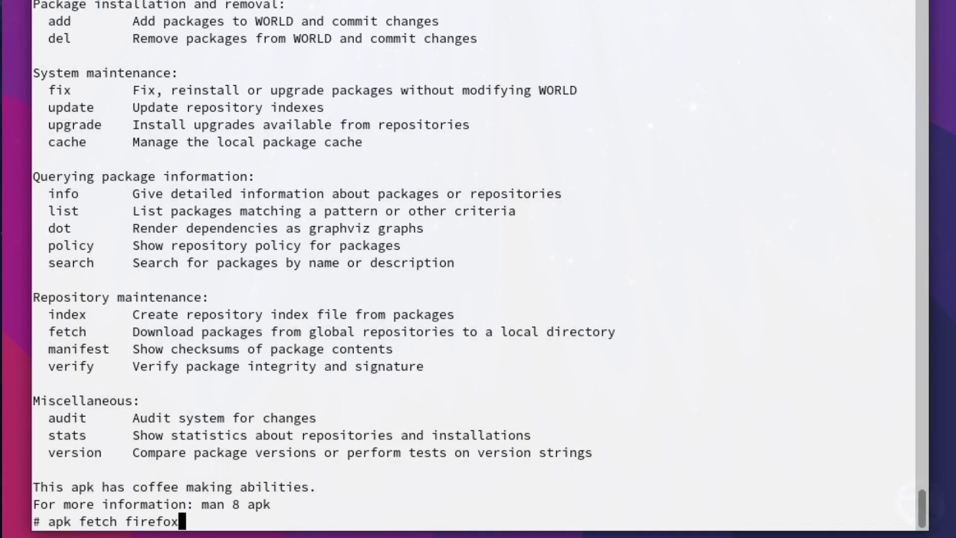
key(Return)
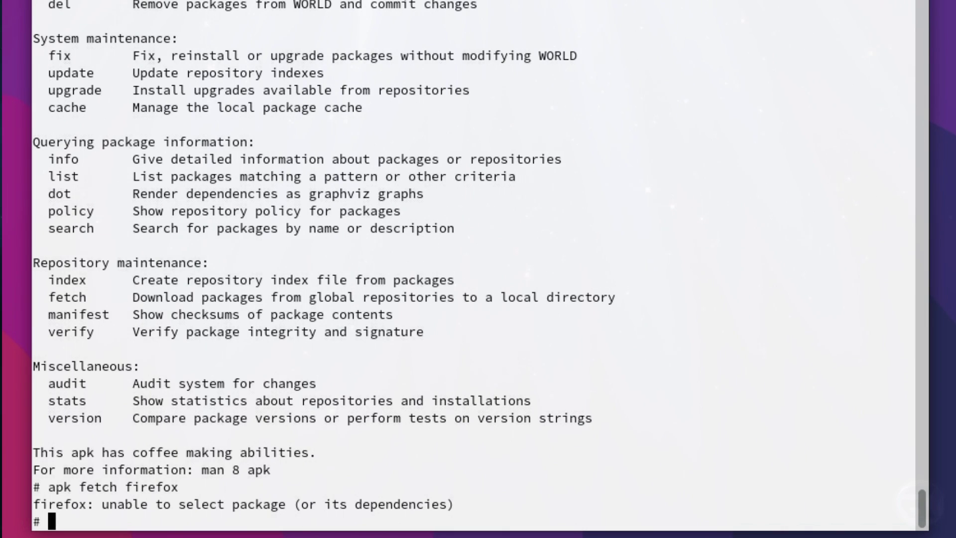
text(clear)
key(Return)
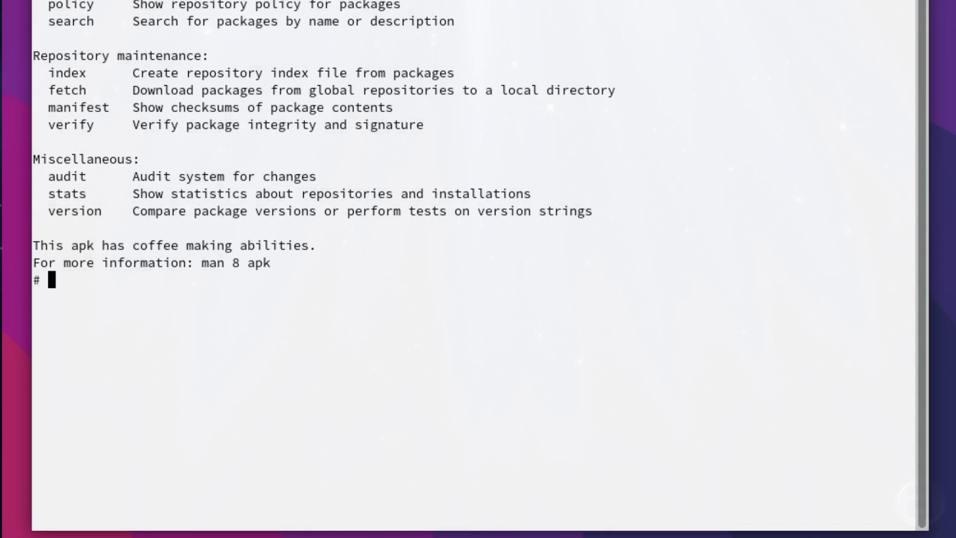
- Search packages for 'browser' (no results), then try the edit and ee commands (both not found)
text(apk search )
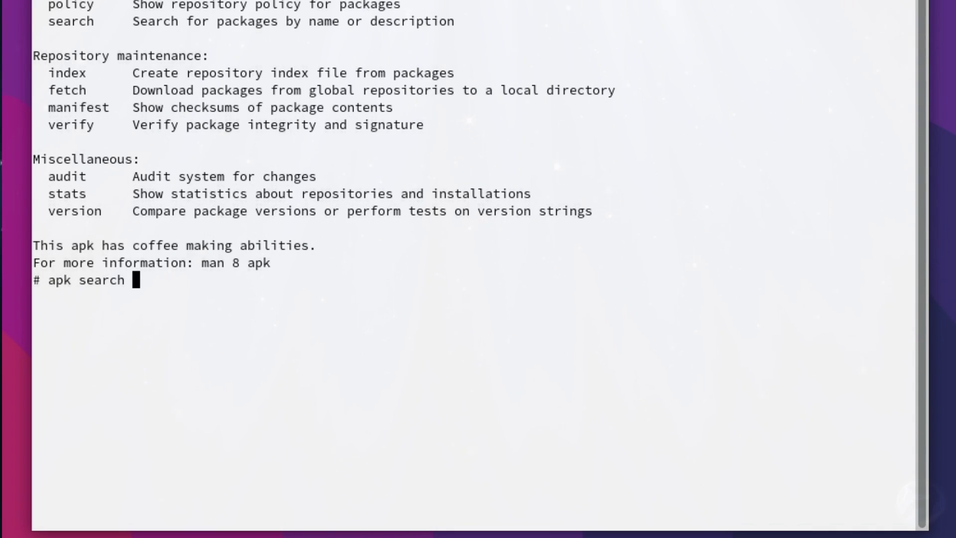
text(browser)
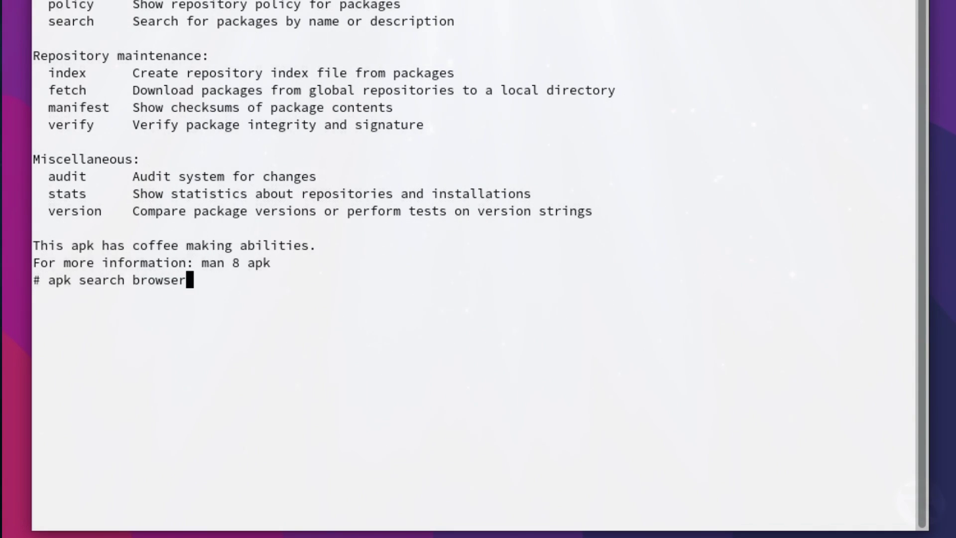
key(Return)
text(edit)
key(Return)
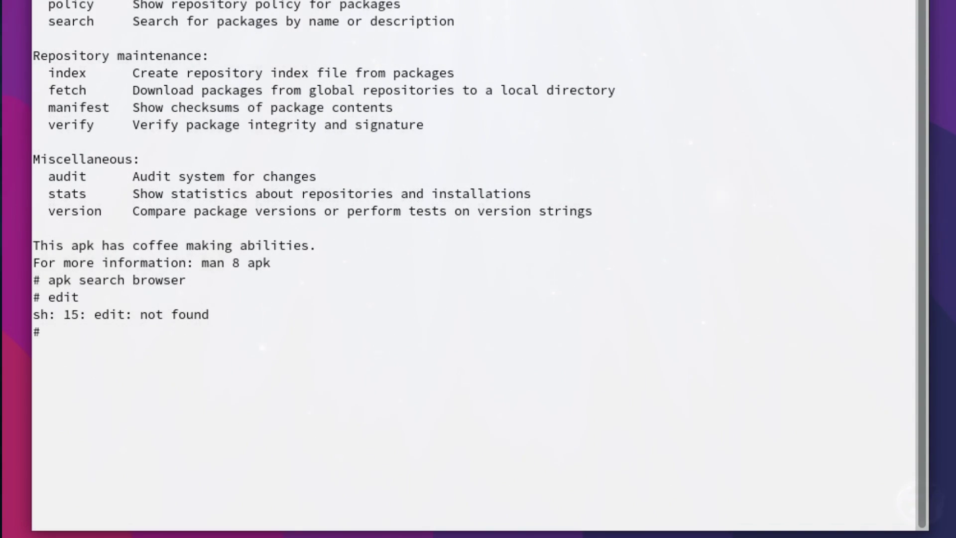
text(ee)
key(Return)
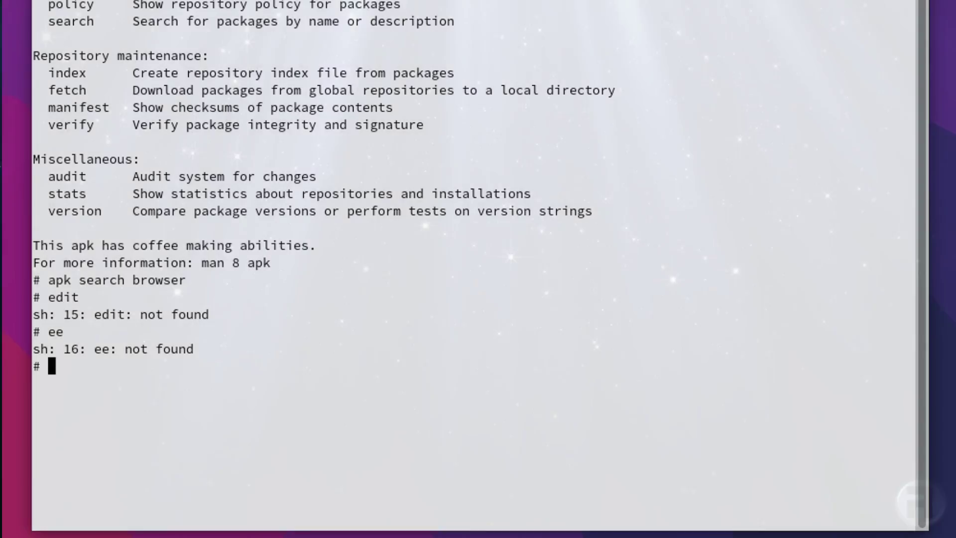